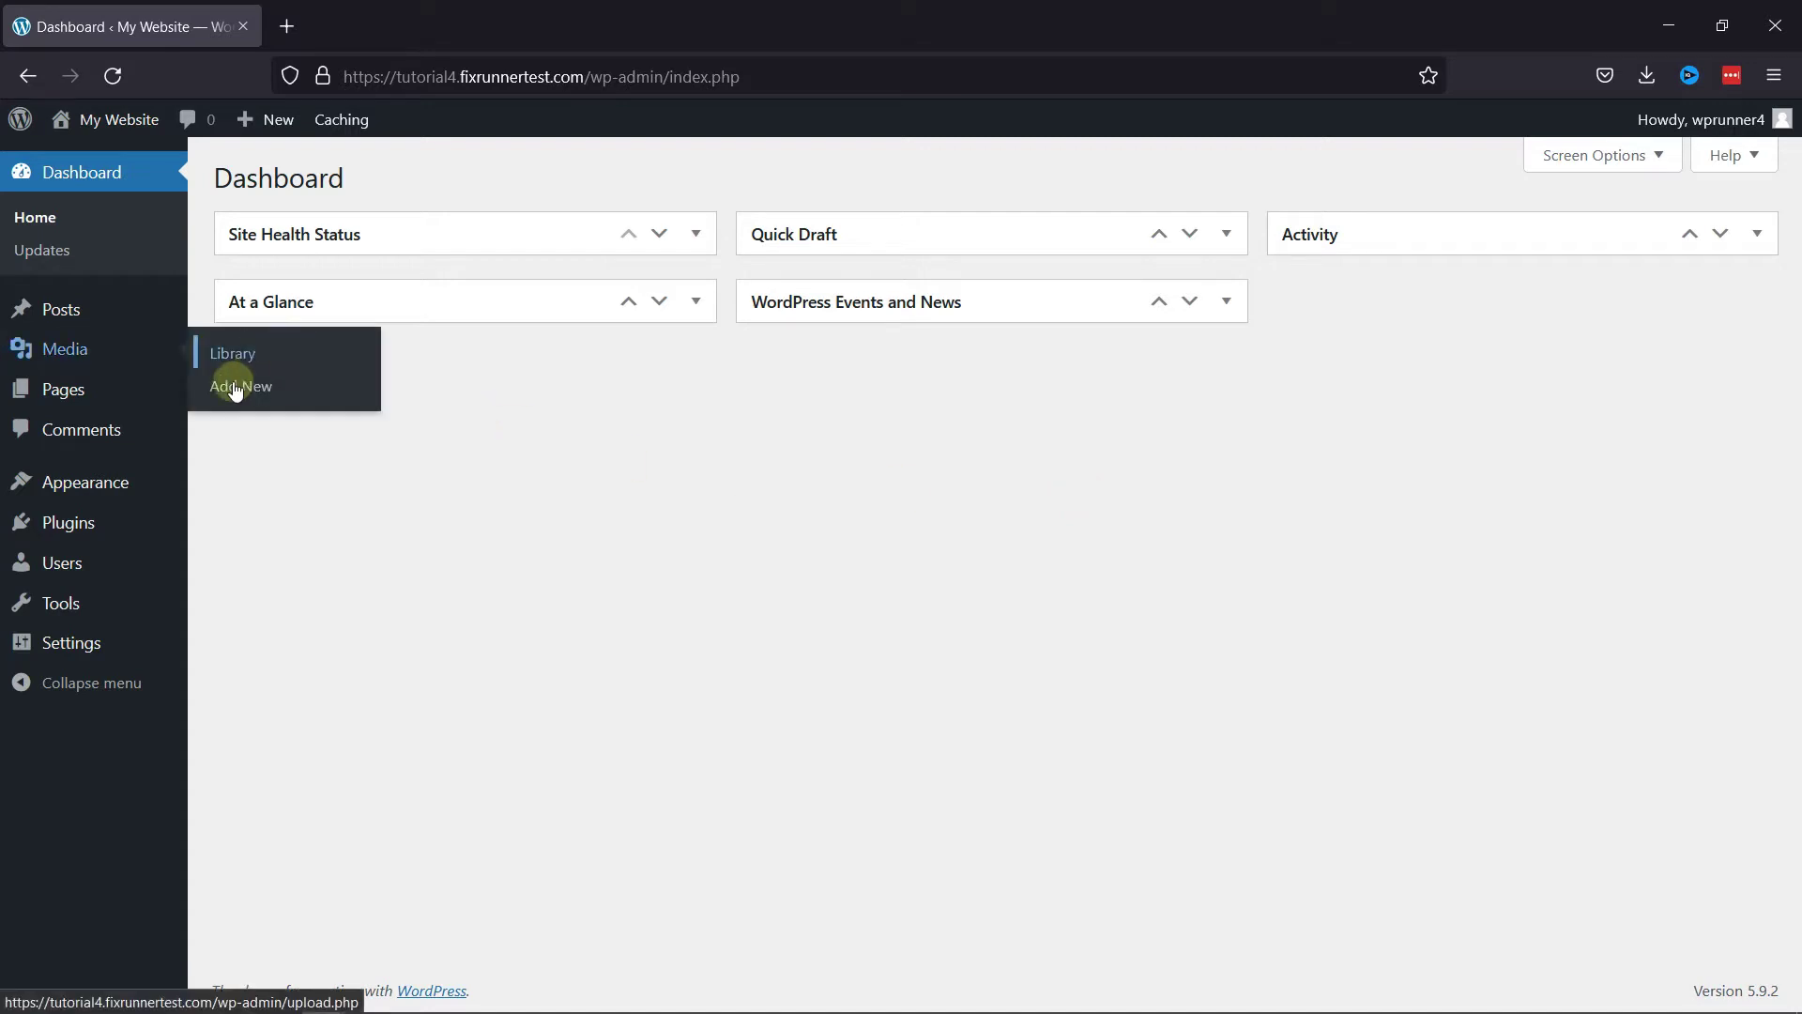
Upload Fixrunner.pdf from Downloads via Media > Add New
{"action": "left_click", "coordinate": [226, 388]}
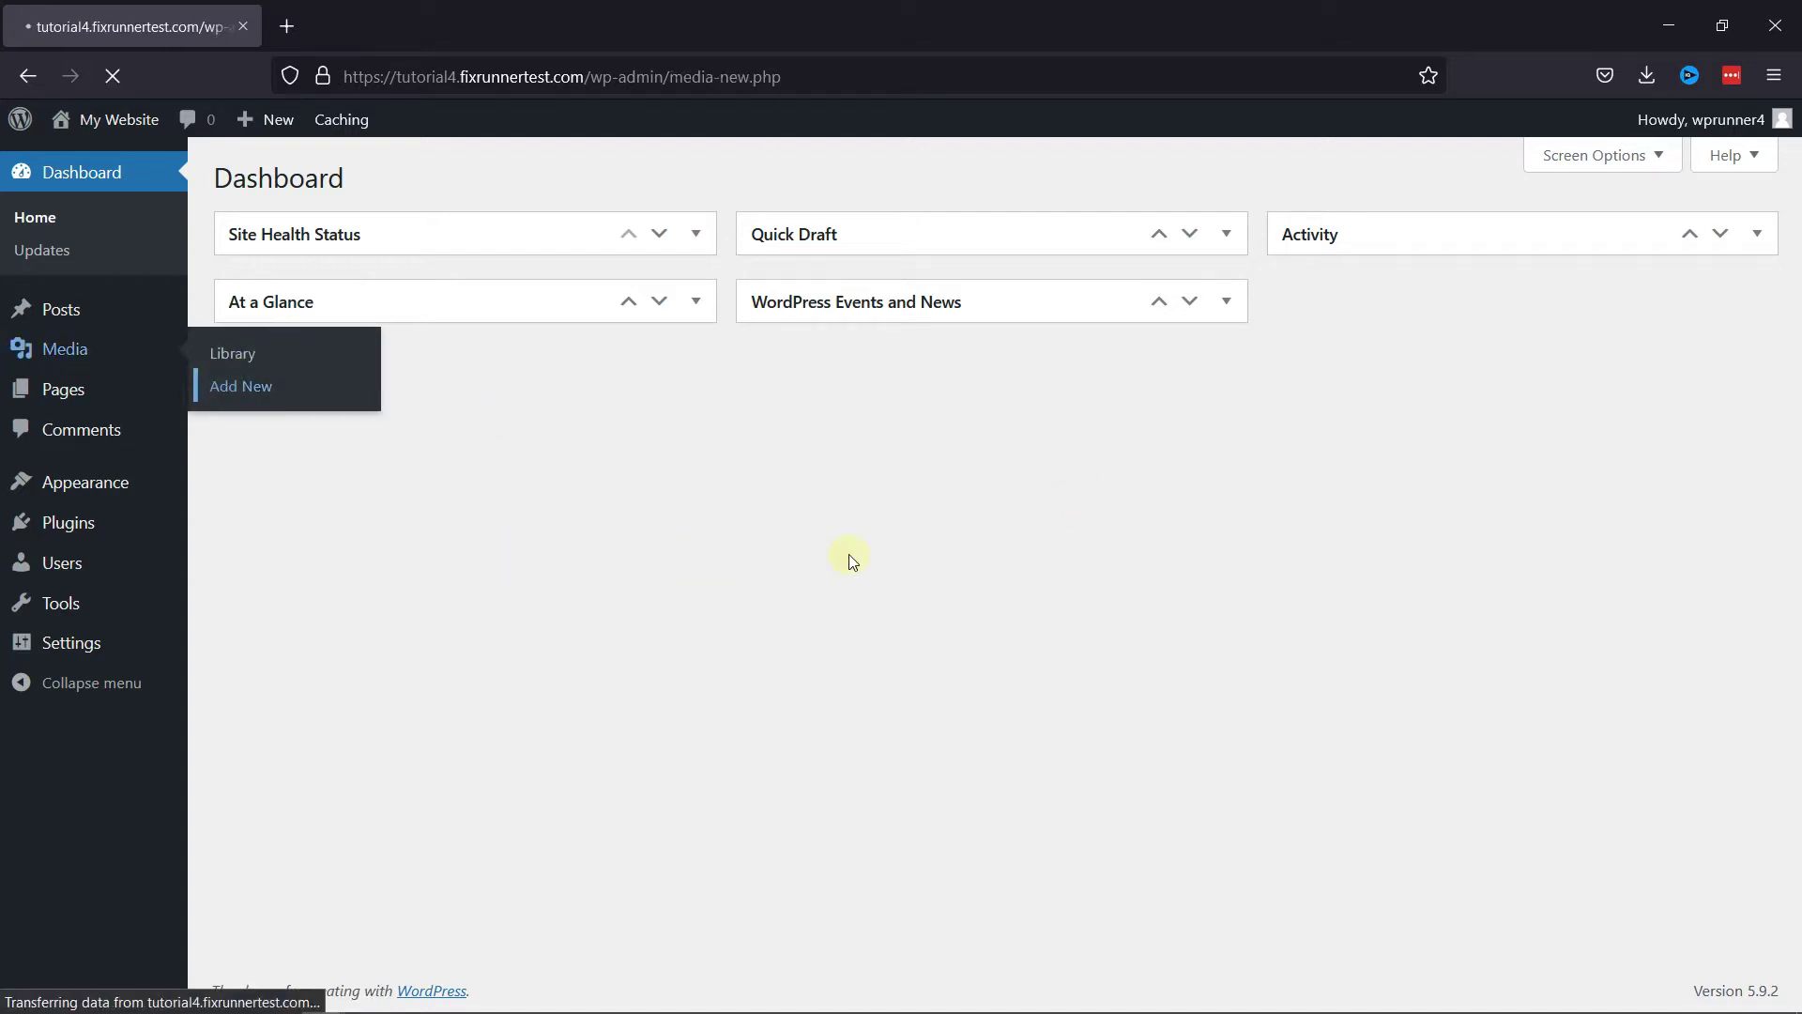
{"action": "left_click", "coordinate": [1001, 383]}
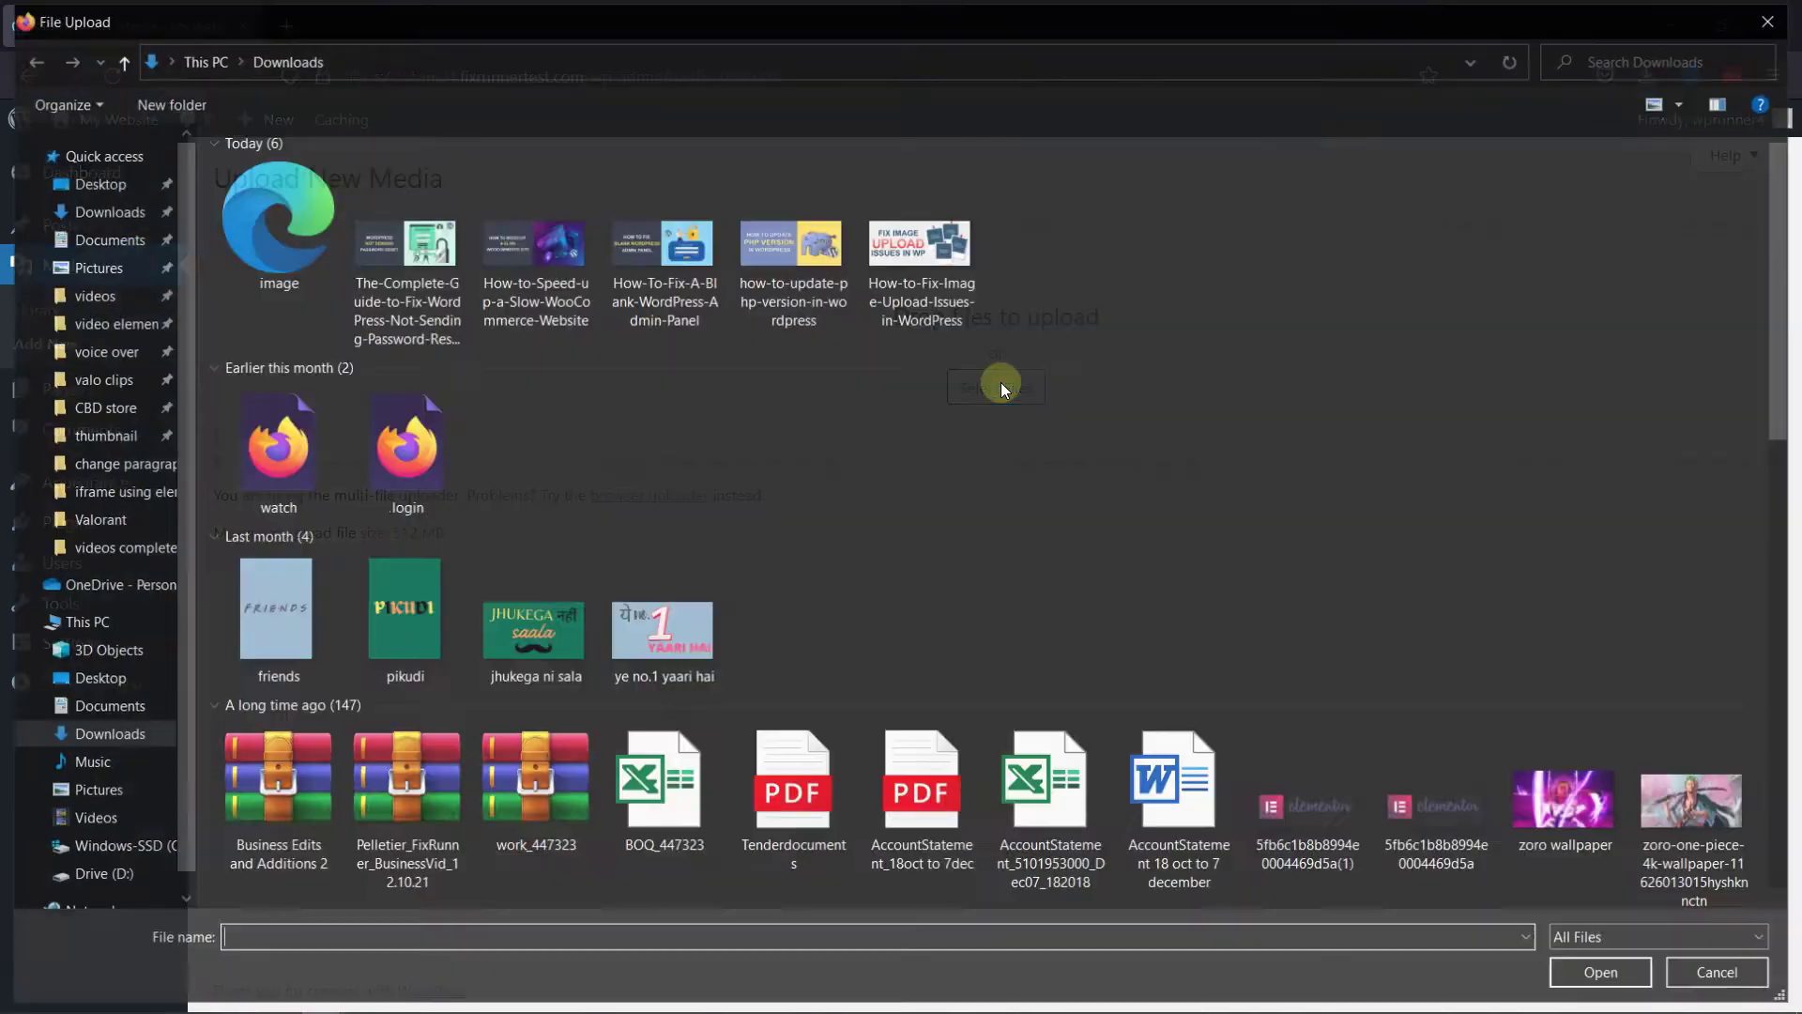
{"action": "scroll", "coordinate": [1255, 673], "scroll_direction": "down", "scroll_amount": 5}
{"action": "scroll", "coordinate": [1255, 673], "scroll_direction": "down", "scroll_amount": 5}
{"action": "scroll", "coordinate": [1254, 673], "scroll_direction": "down", "scroll_amount": 5}
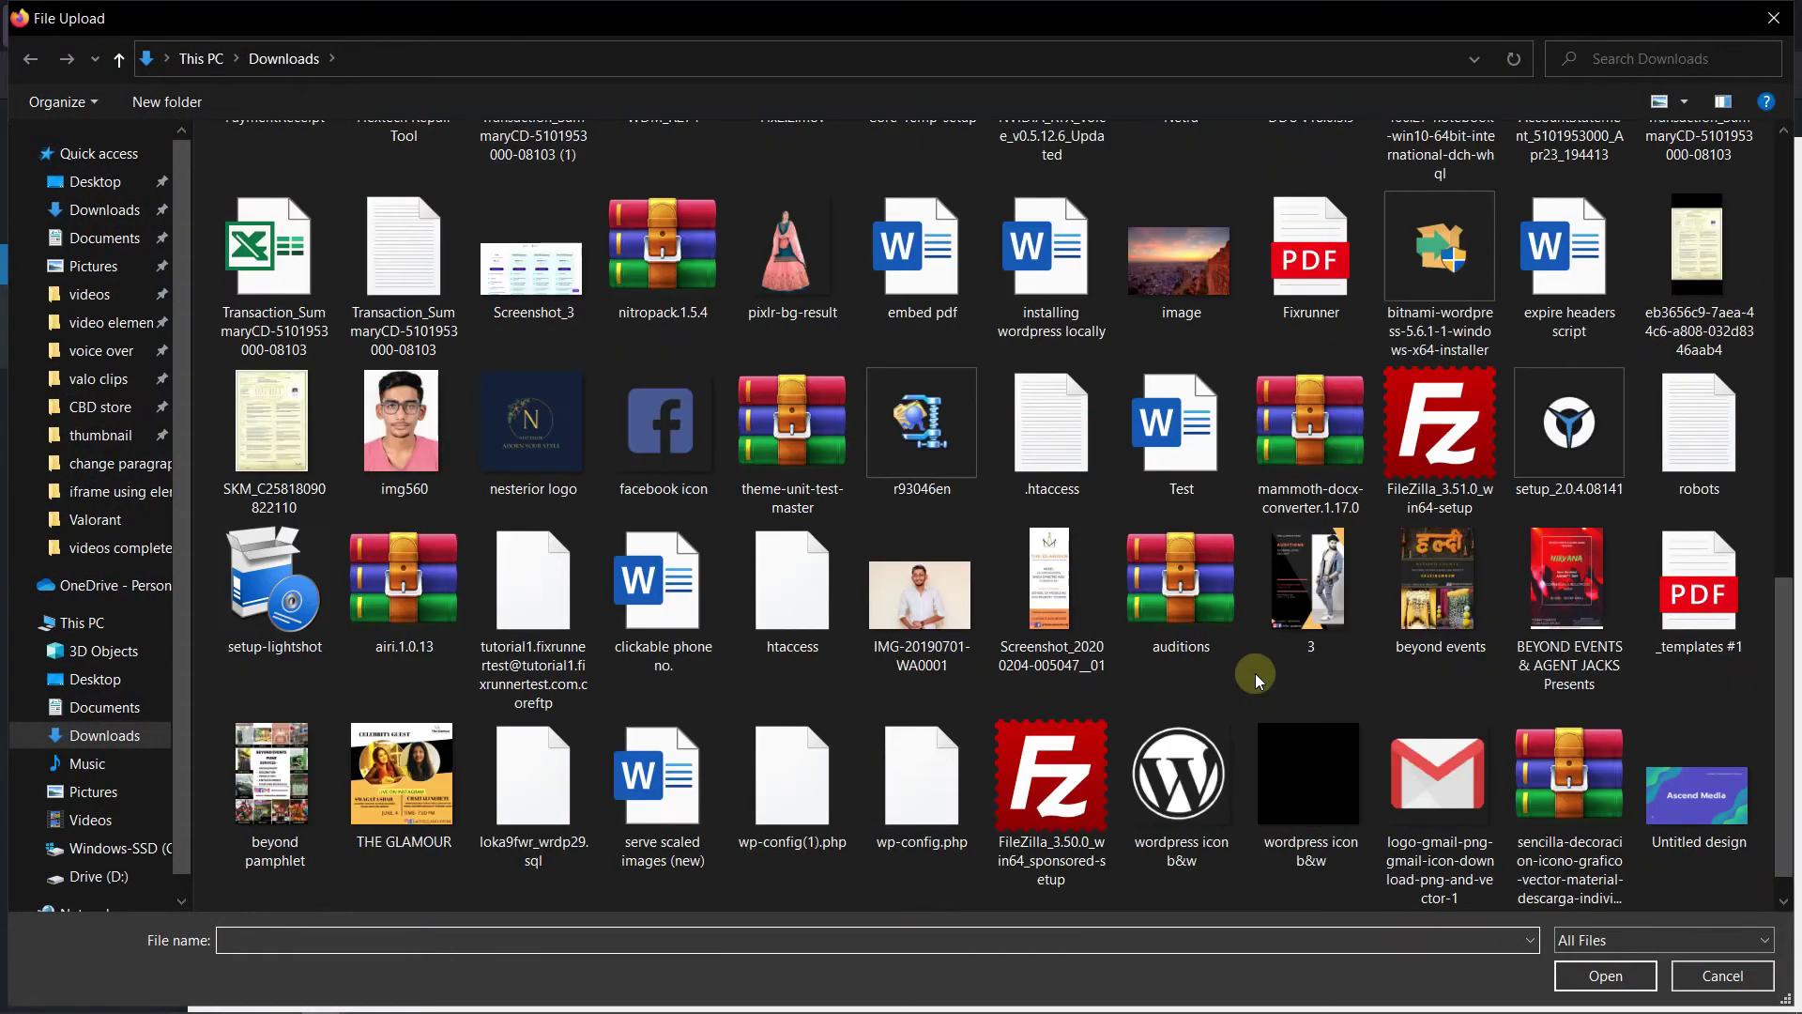
{"action": "double_click", "coordinate": [1310, 254]}
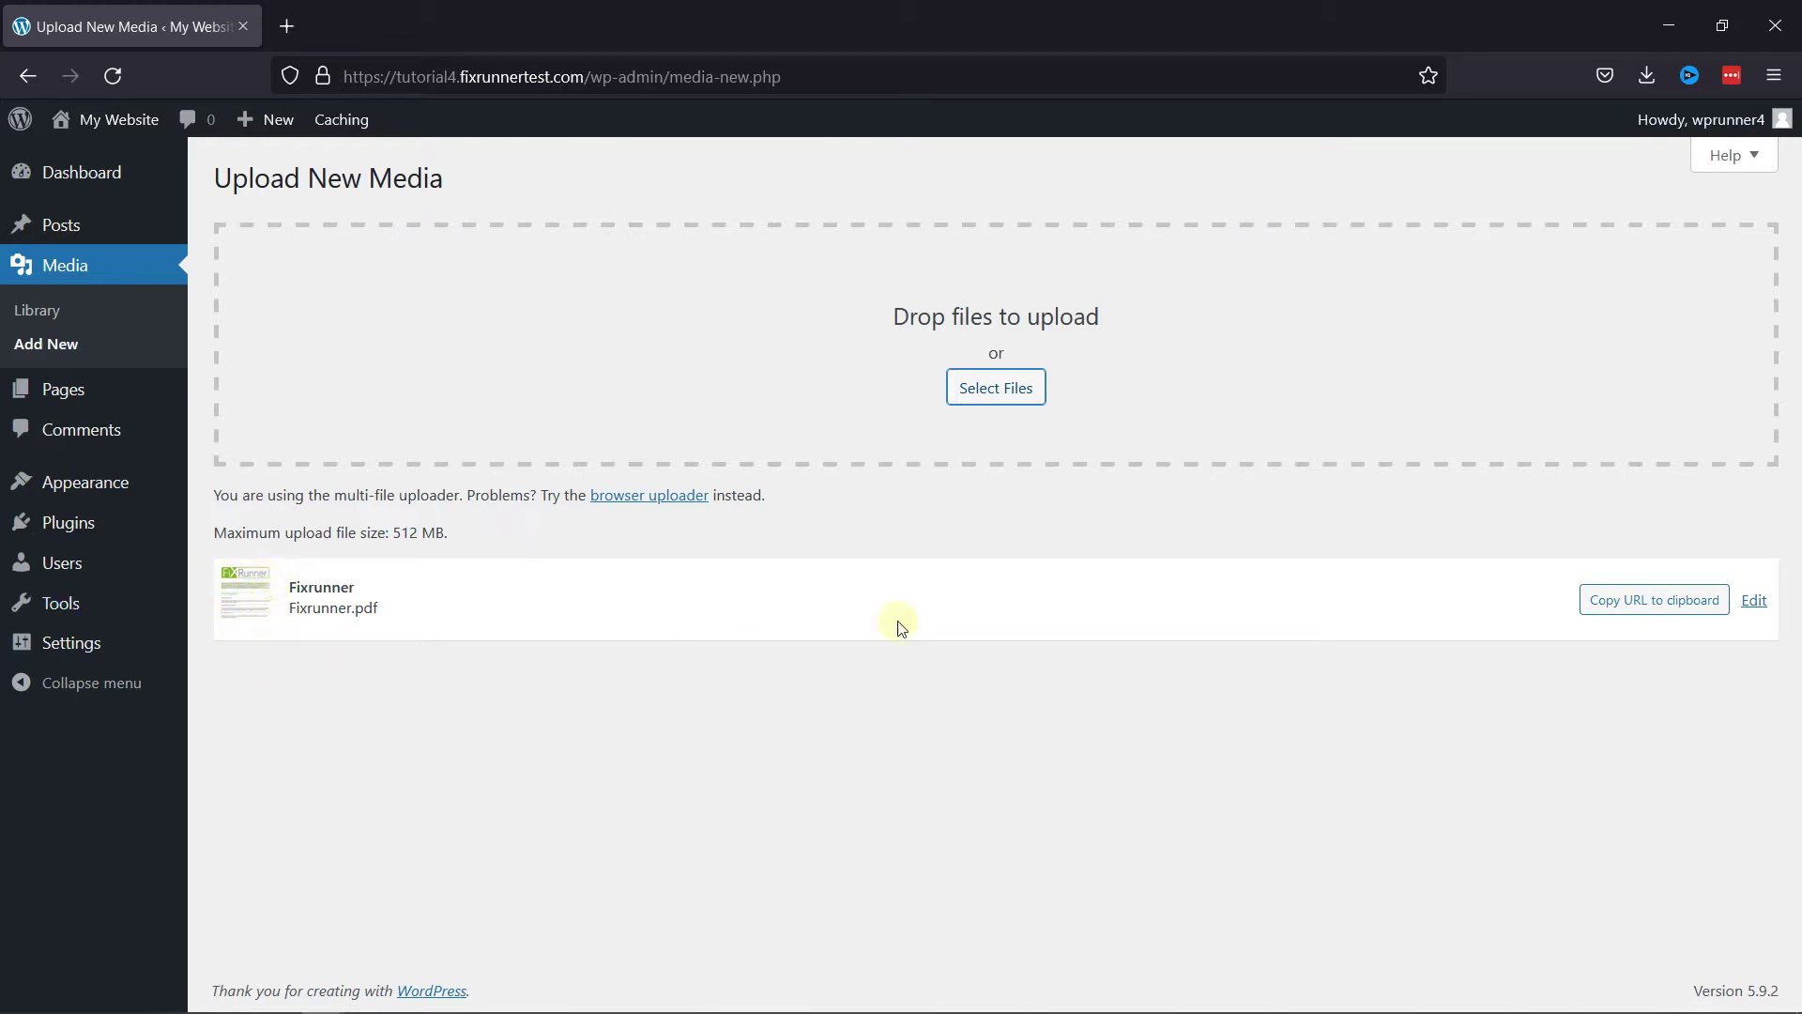
Permanently delete the Fixrunner PDF from its edit page and close the old upload tab
{"action": "left_click", "coordinate": [1752, 599]}
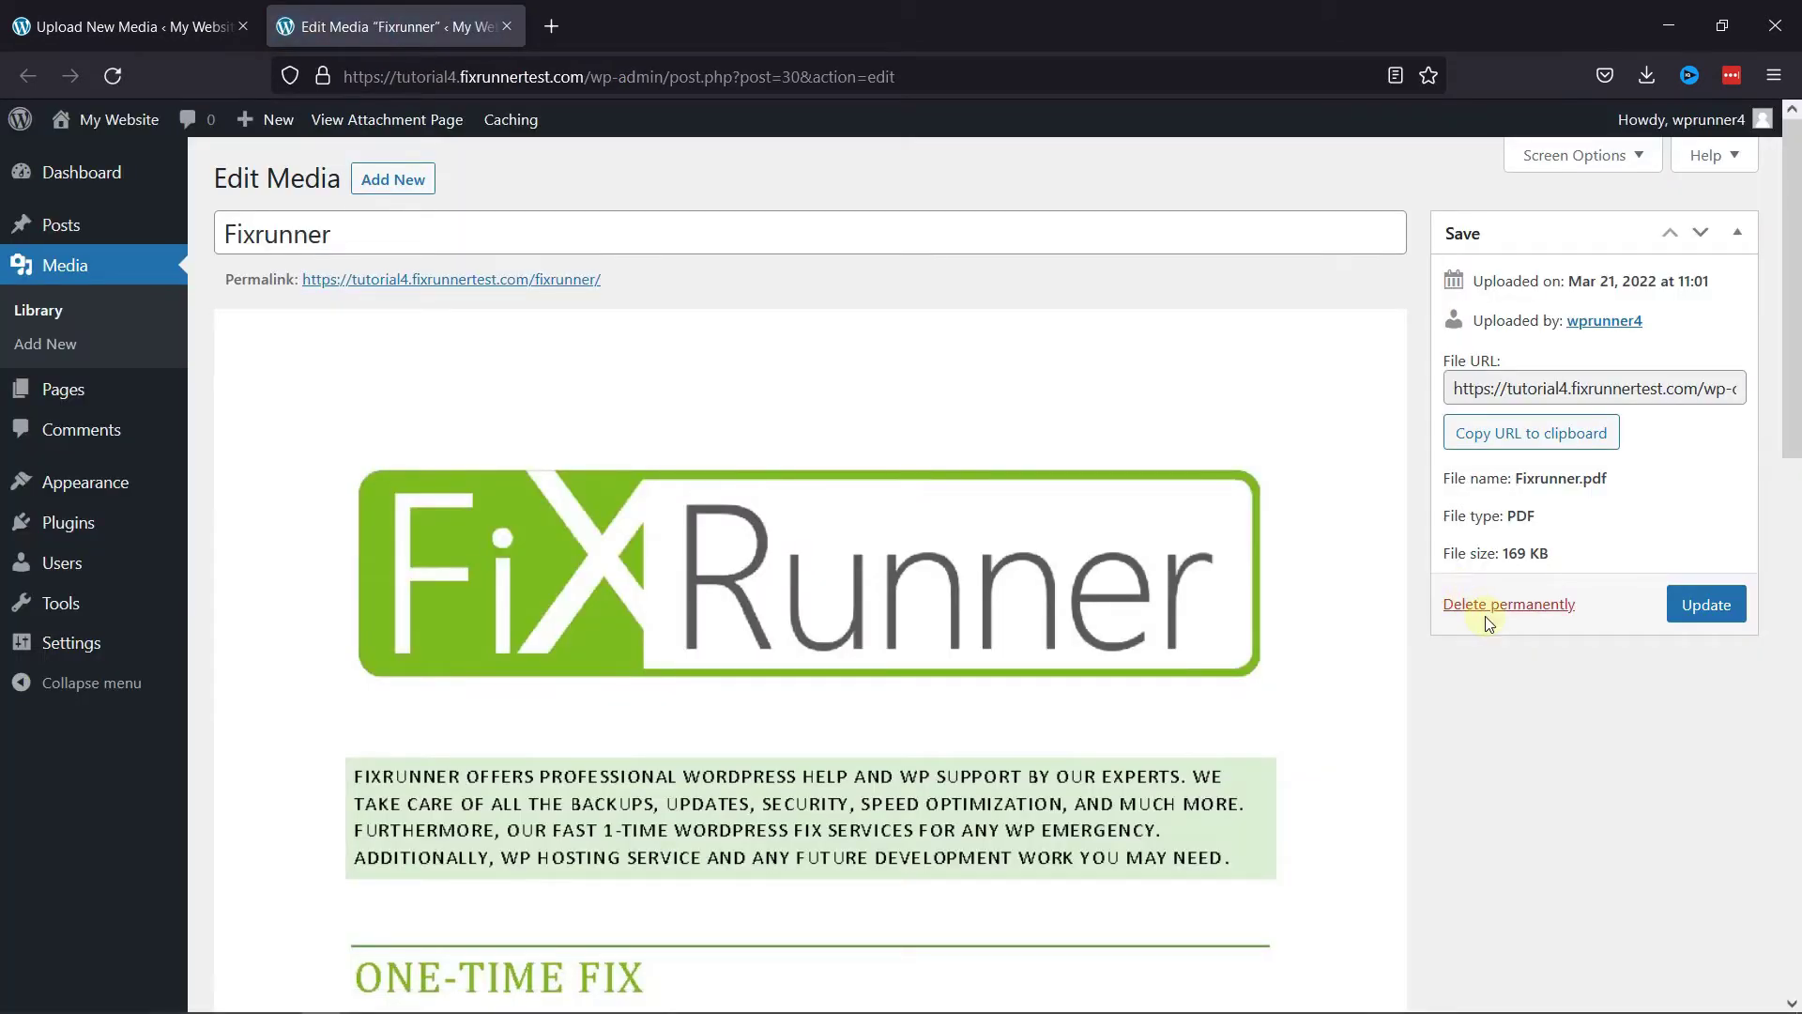
{"action": "left_click", "coordinate": [1472, 607]}
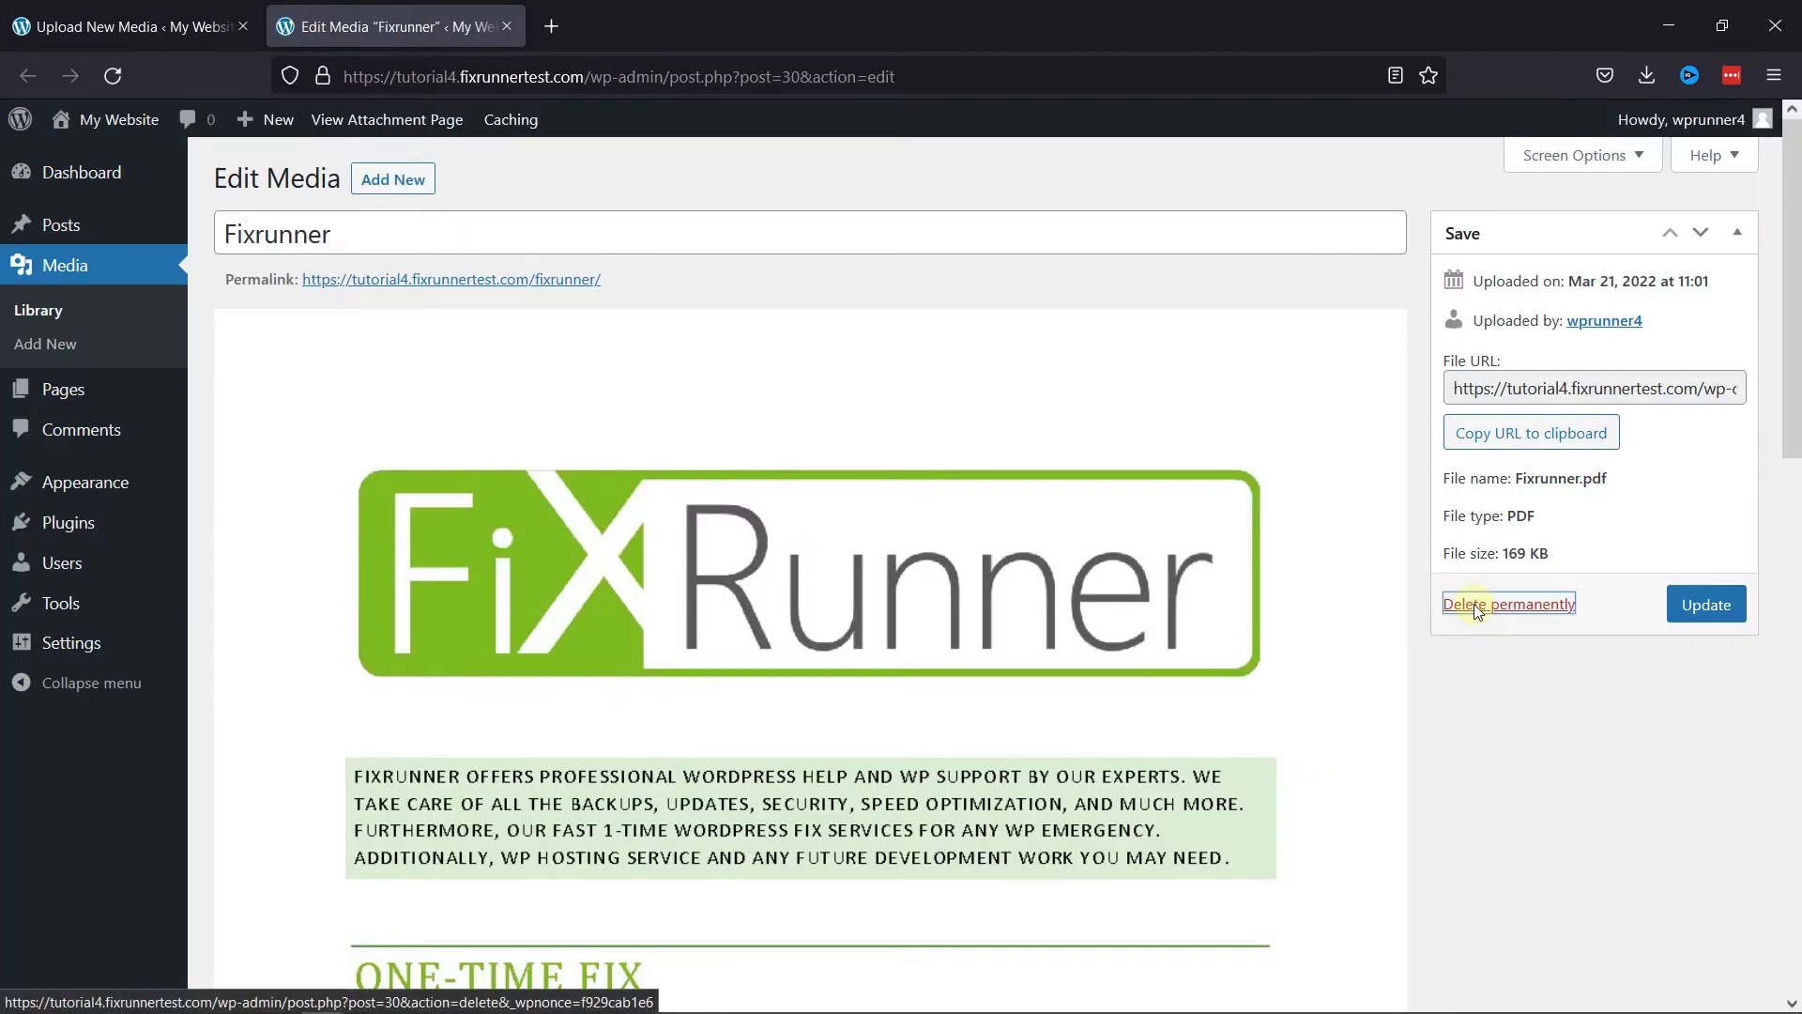
{"action": "left_click", "coordinate": [1004, 611]}
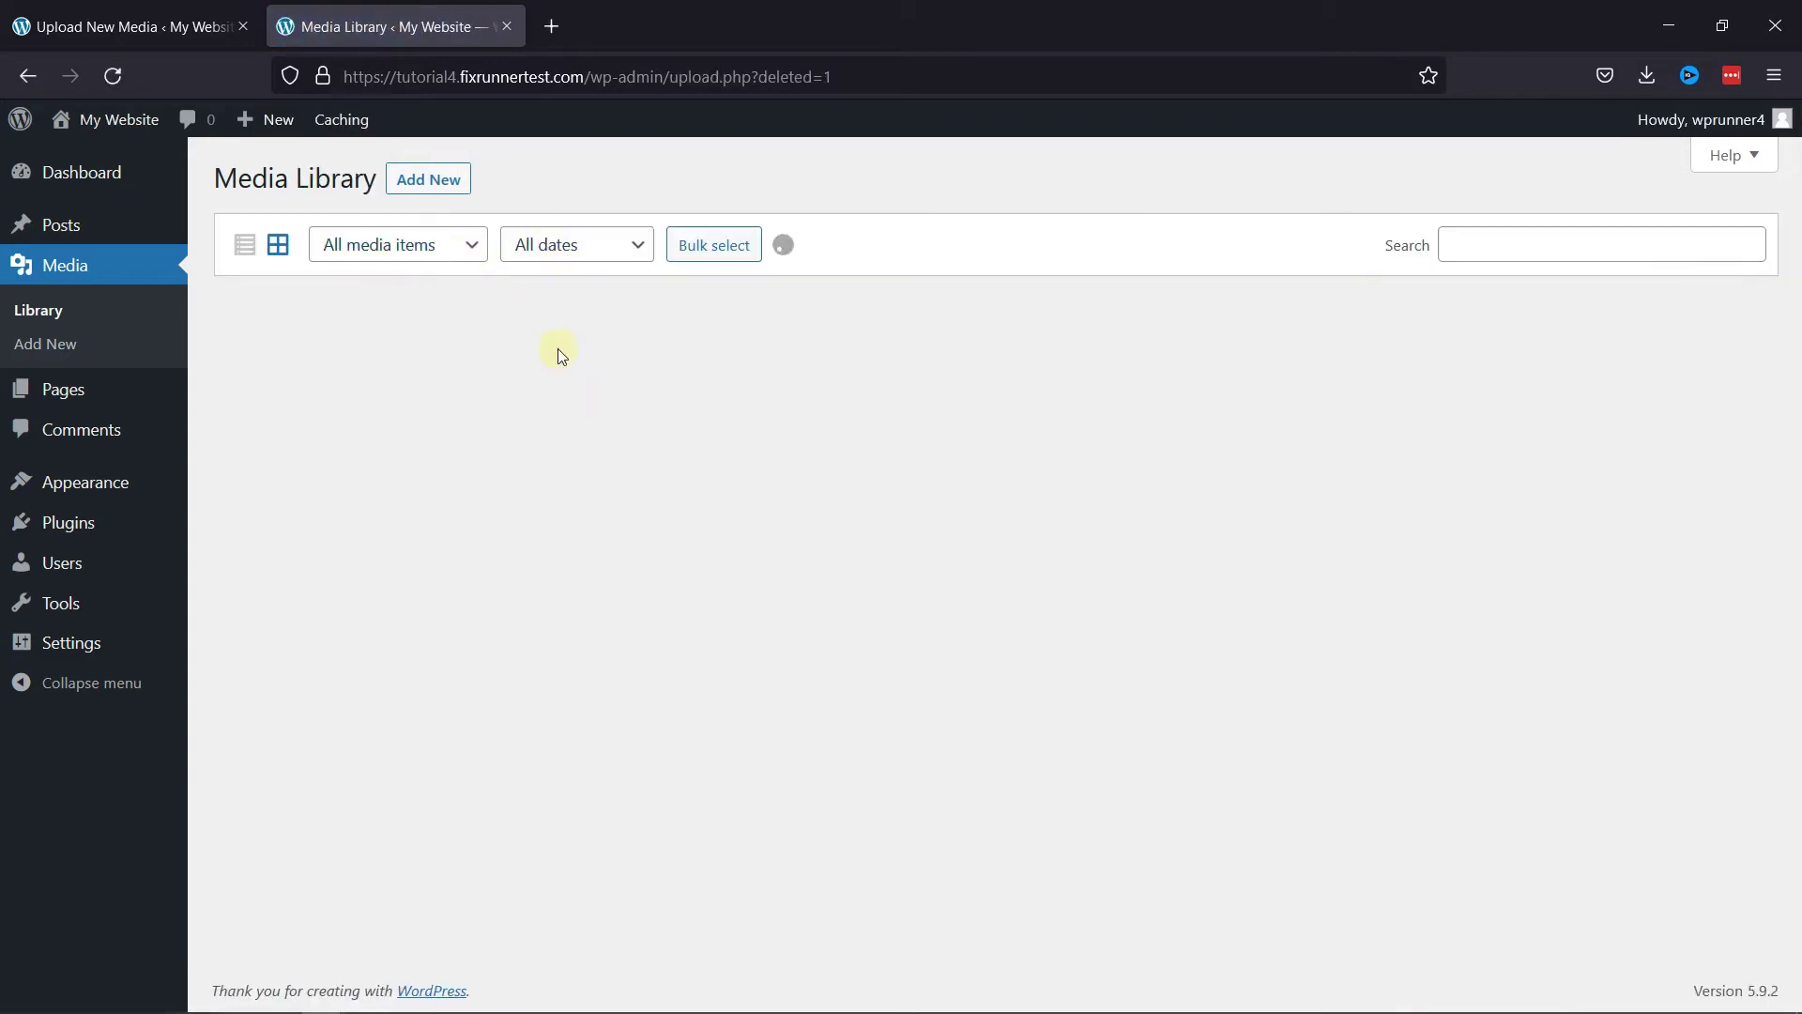
{"action": "left_click", "coordinate": [243, 25]}
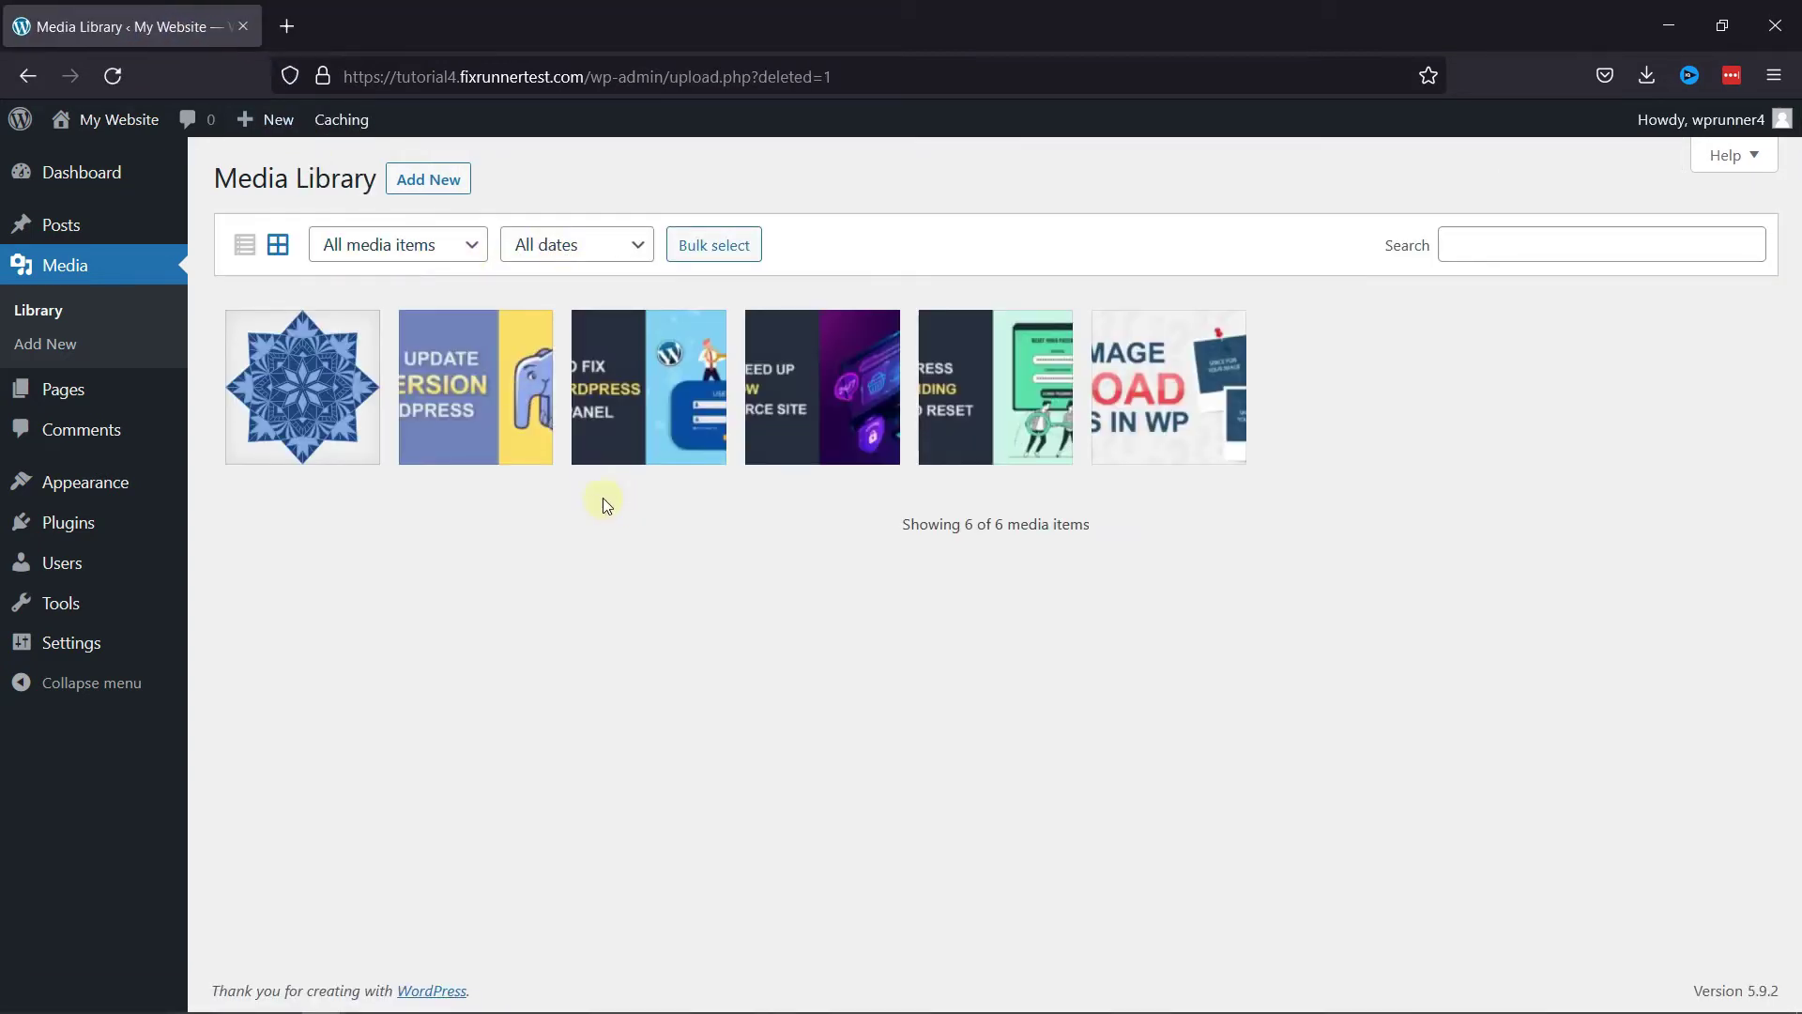
{"action": "mouse_move", "coordinate": [84, 481]}
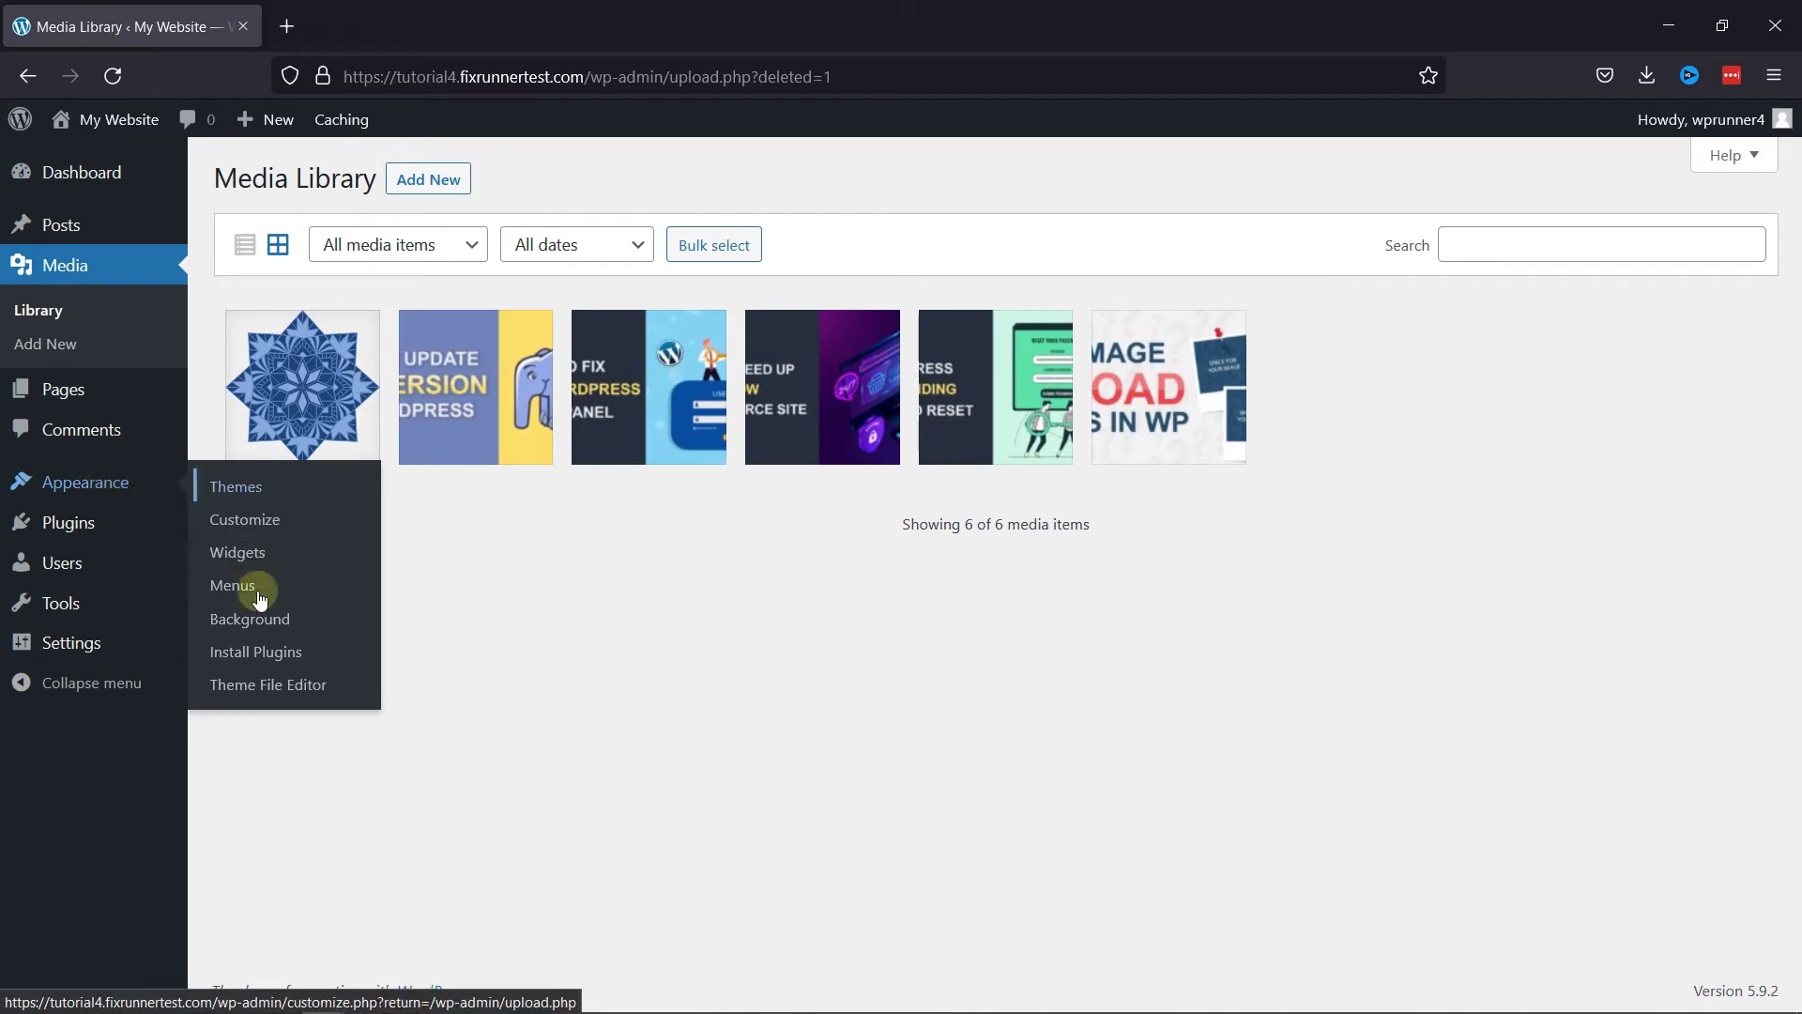
Open Theme Functions (functions.php) in the Appearance Theme File Editor
{"action": "left_click", "coordinate": [272, 683]}
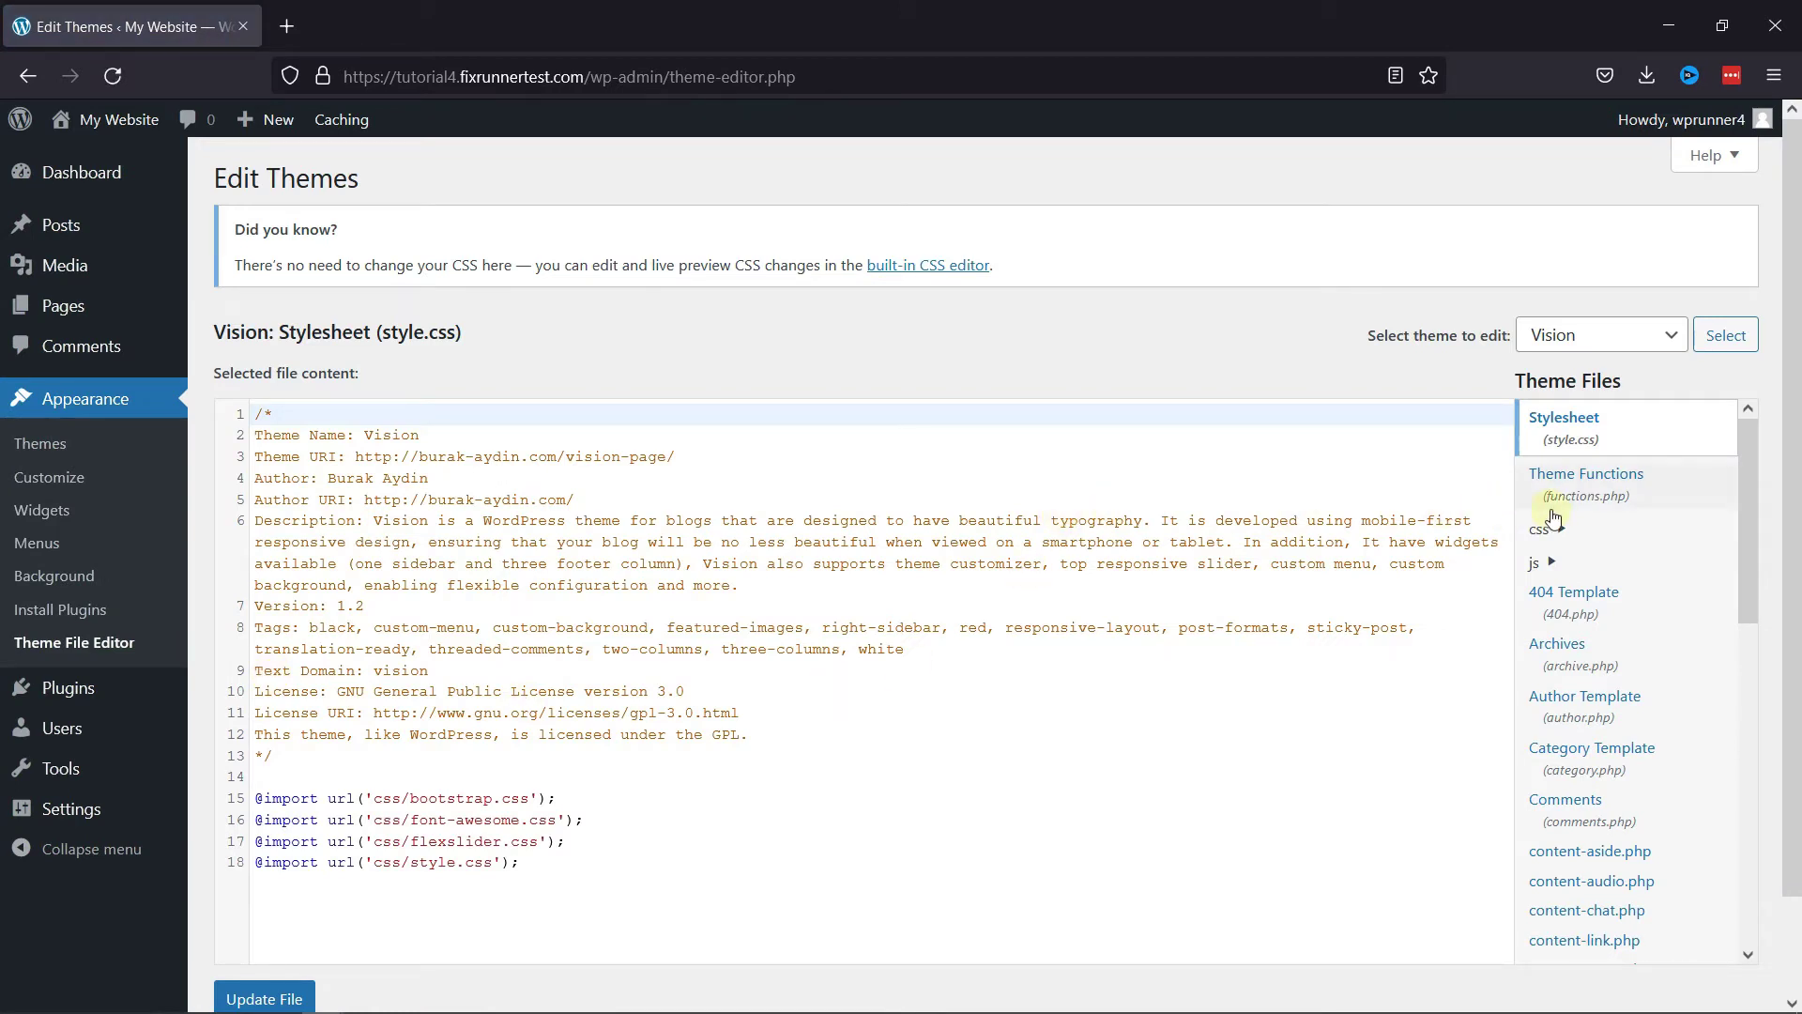
{"action": "left_click", "coordinate": [1594, 494]}
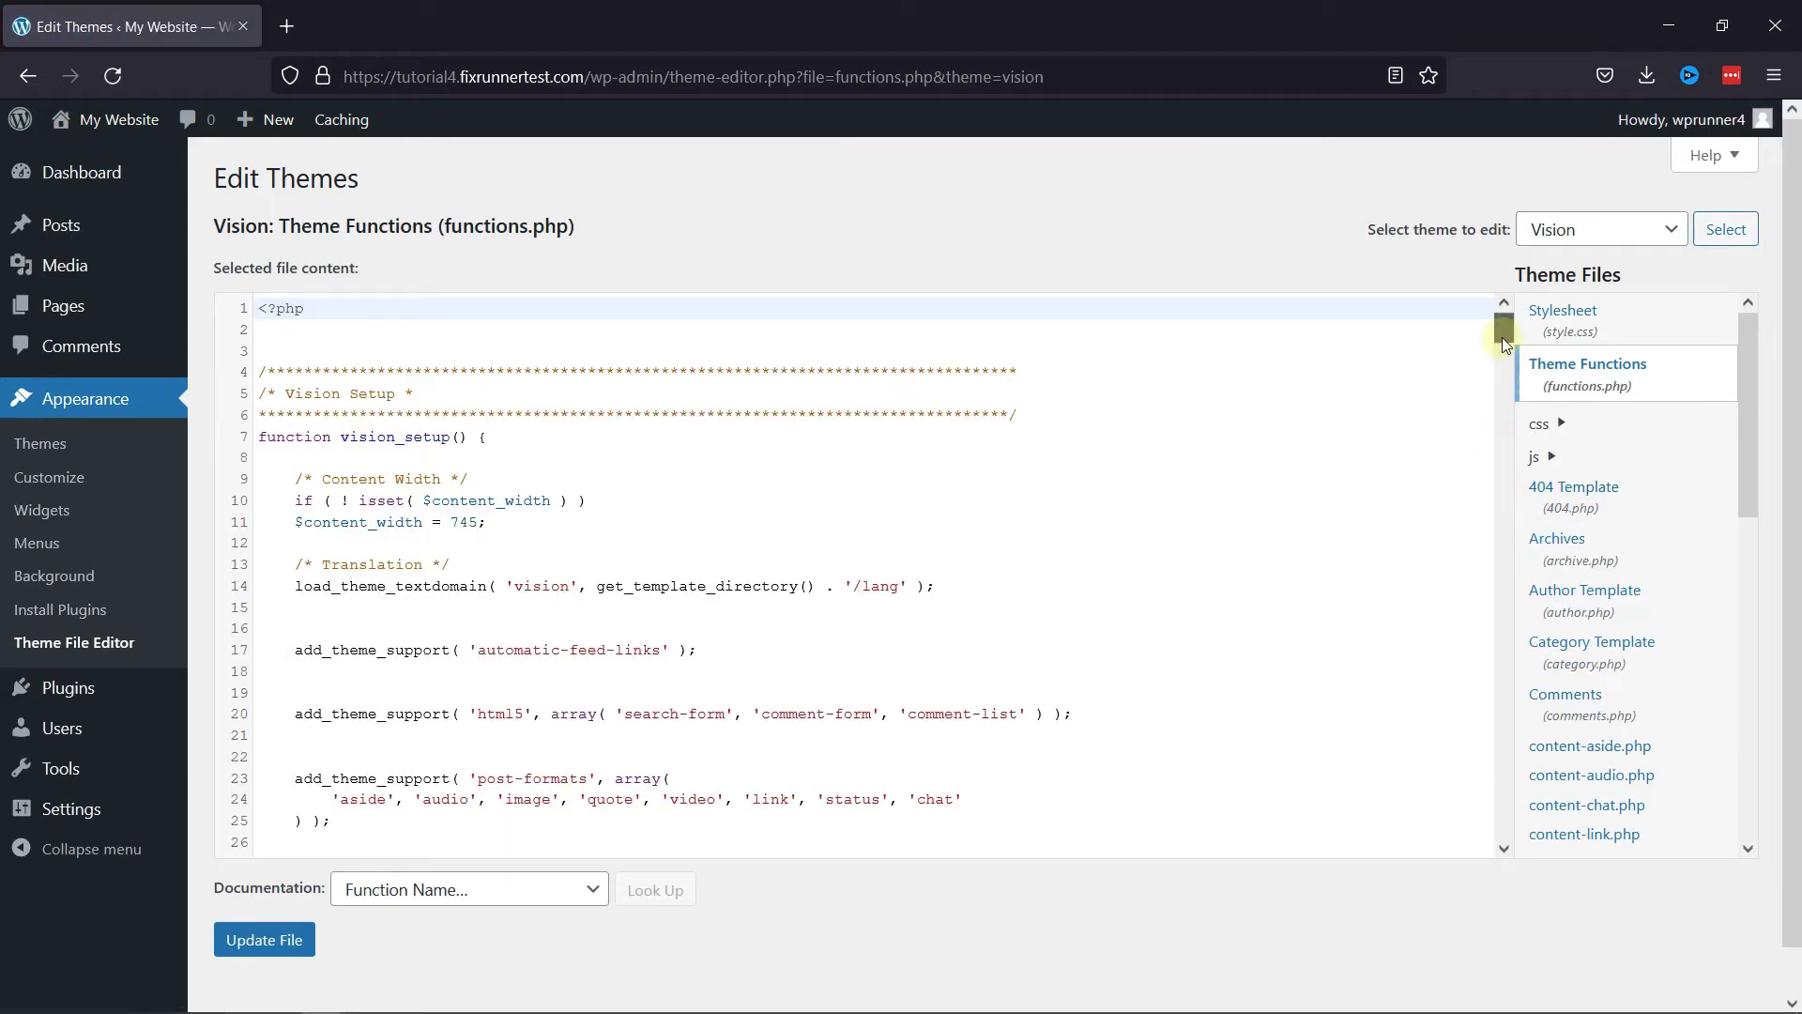
{"action": "left_click_drag", "start_coordinate": [1501, 337], "coordinate": [1518, 867]}
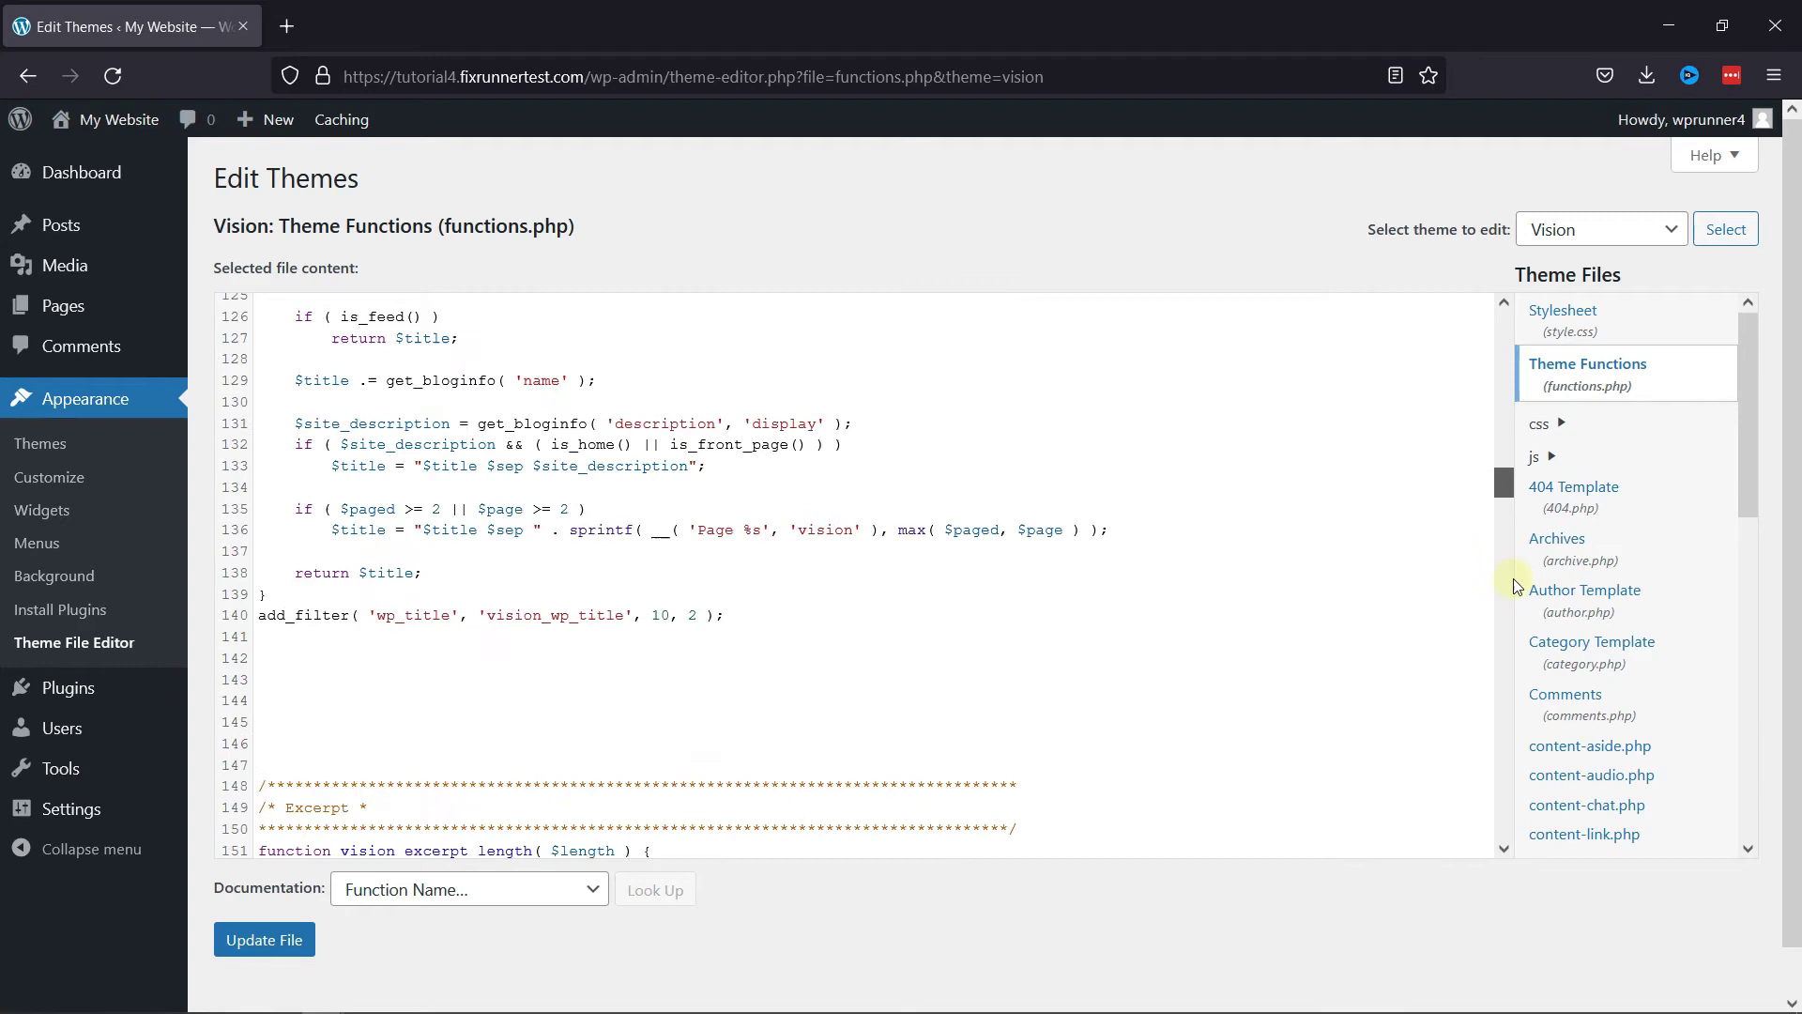
Append the wpb_disable_pdf_previews function and its add_filter to functions.php, then save
{"action": "left_click", "coordinate": [975, 831]}
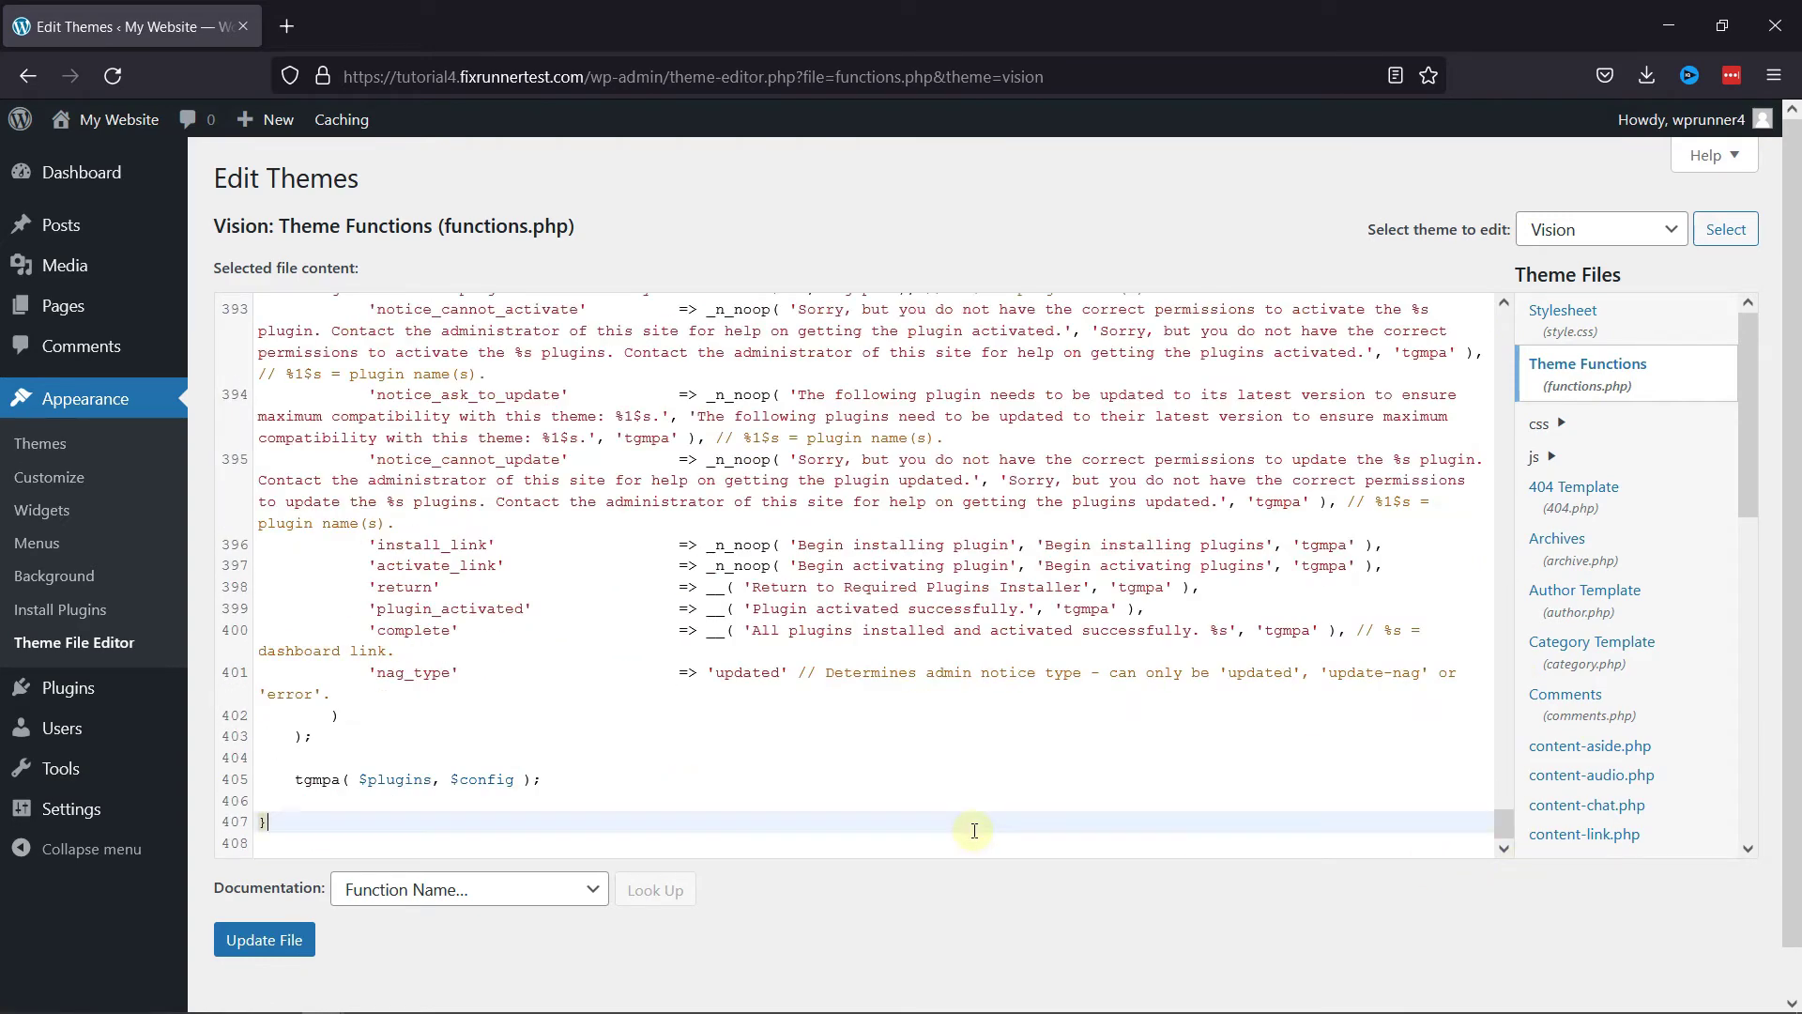
{"action": "left_click", "coordinate": [950, 849]}
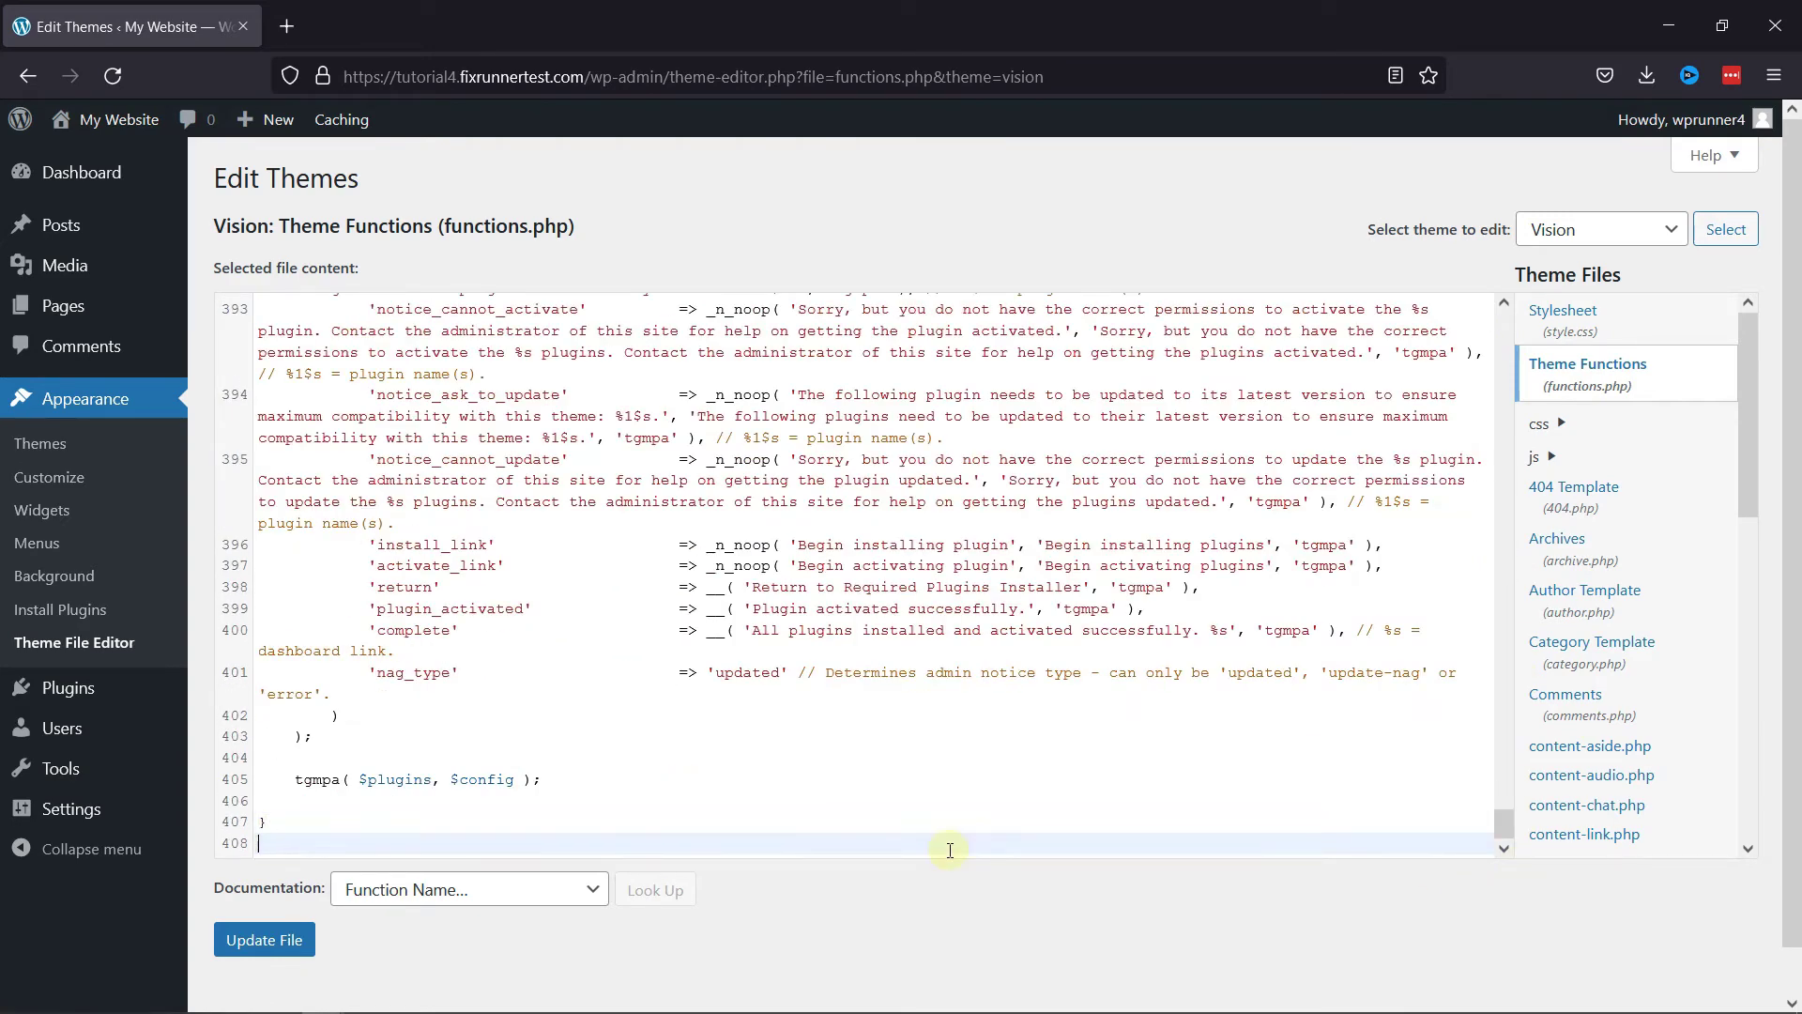
{"action": "key", "text": "Return"}
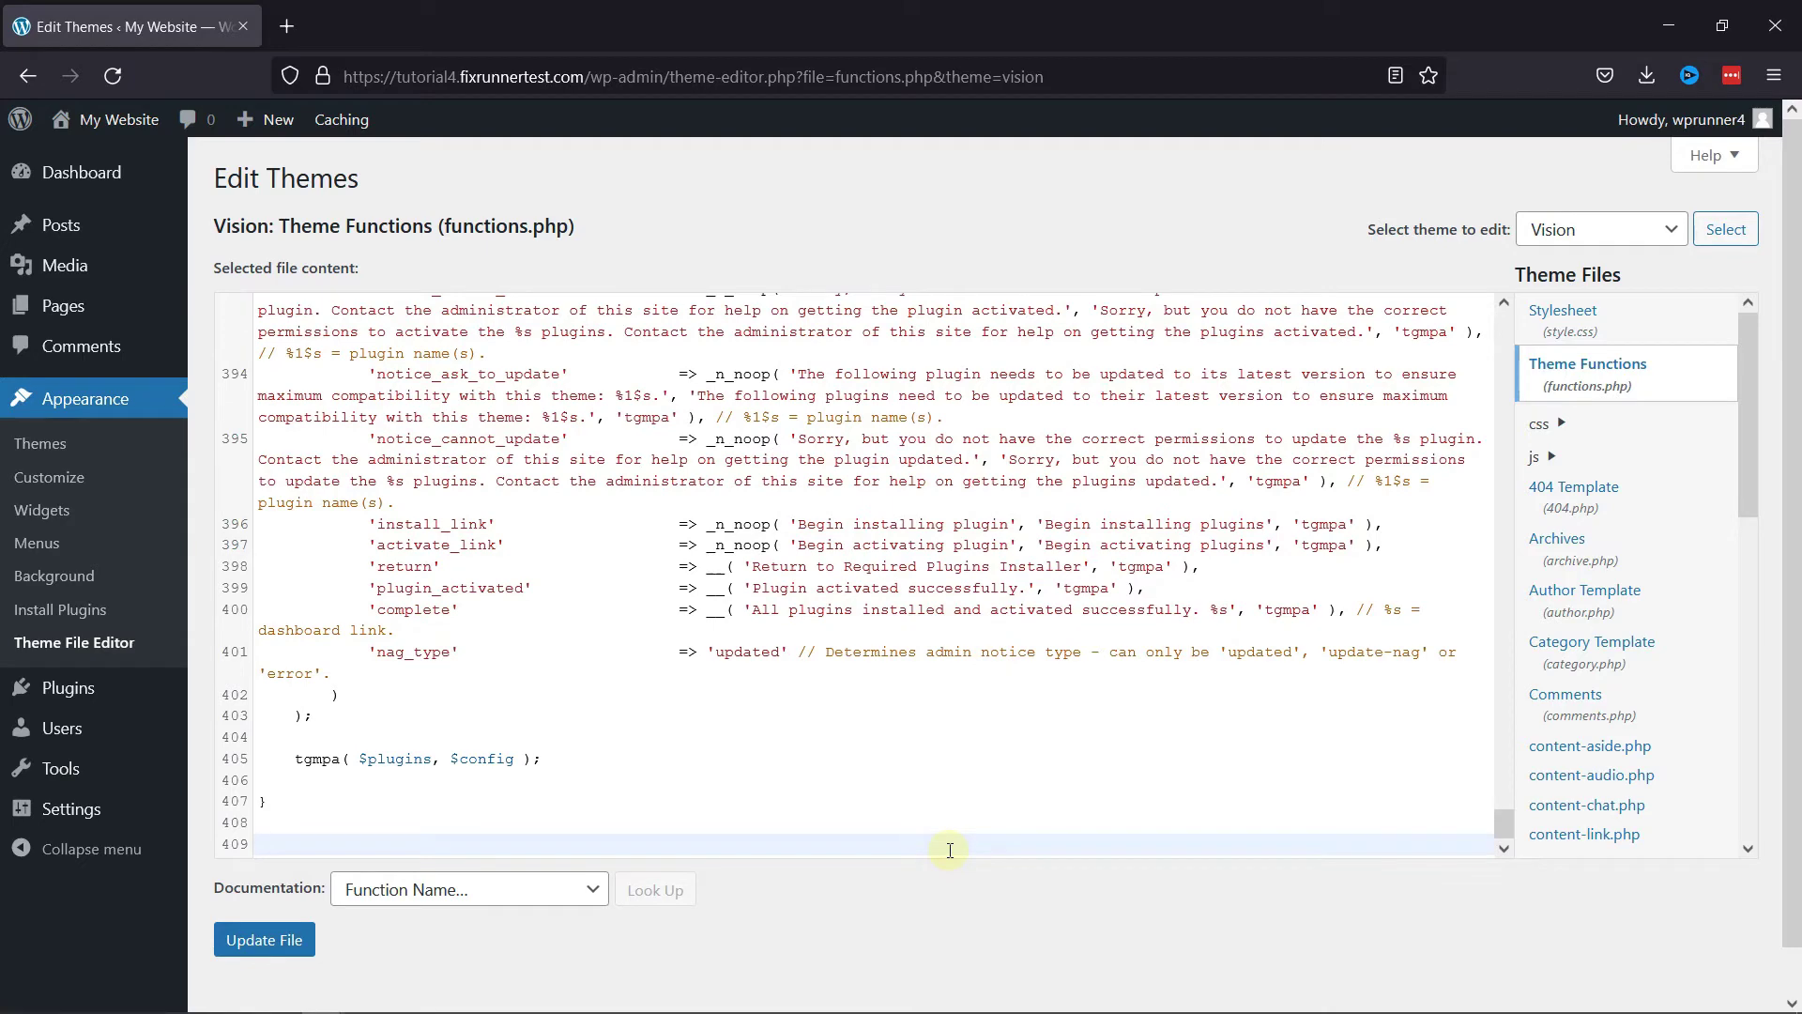
{"action": "type", "text": "function wpb_disable_pdf_previews() { $fallbacksizes = array(); return $fallbacksizes; } add_filter('fallback_intermediate_image_sizes', 'wpb_disable_pdf_previews');"}
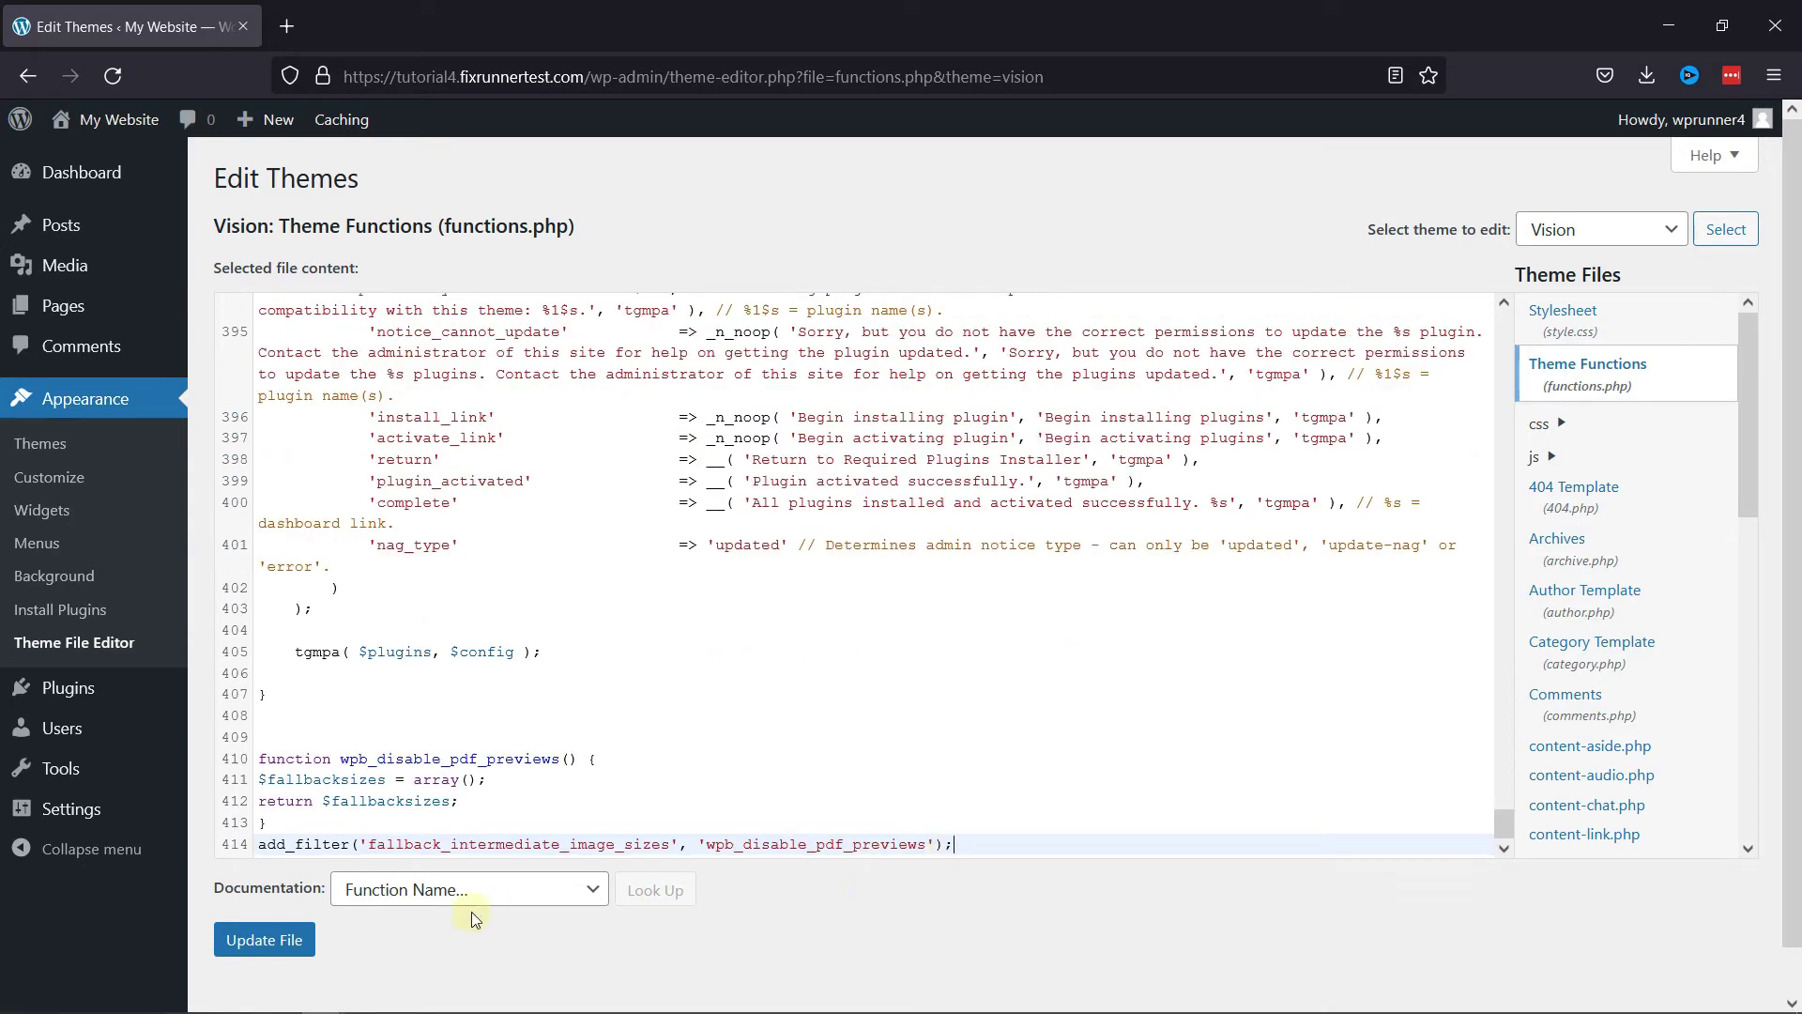
{"action": "left_click", "coordinate": [275, 948]}
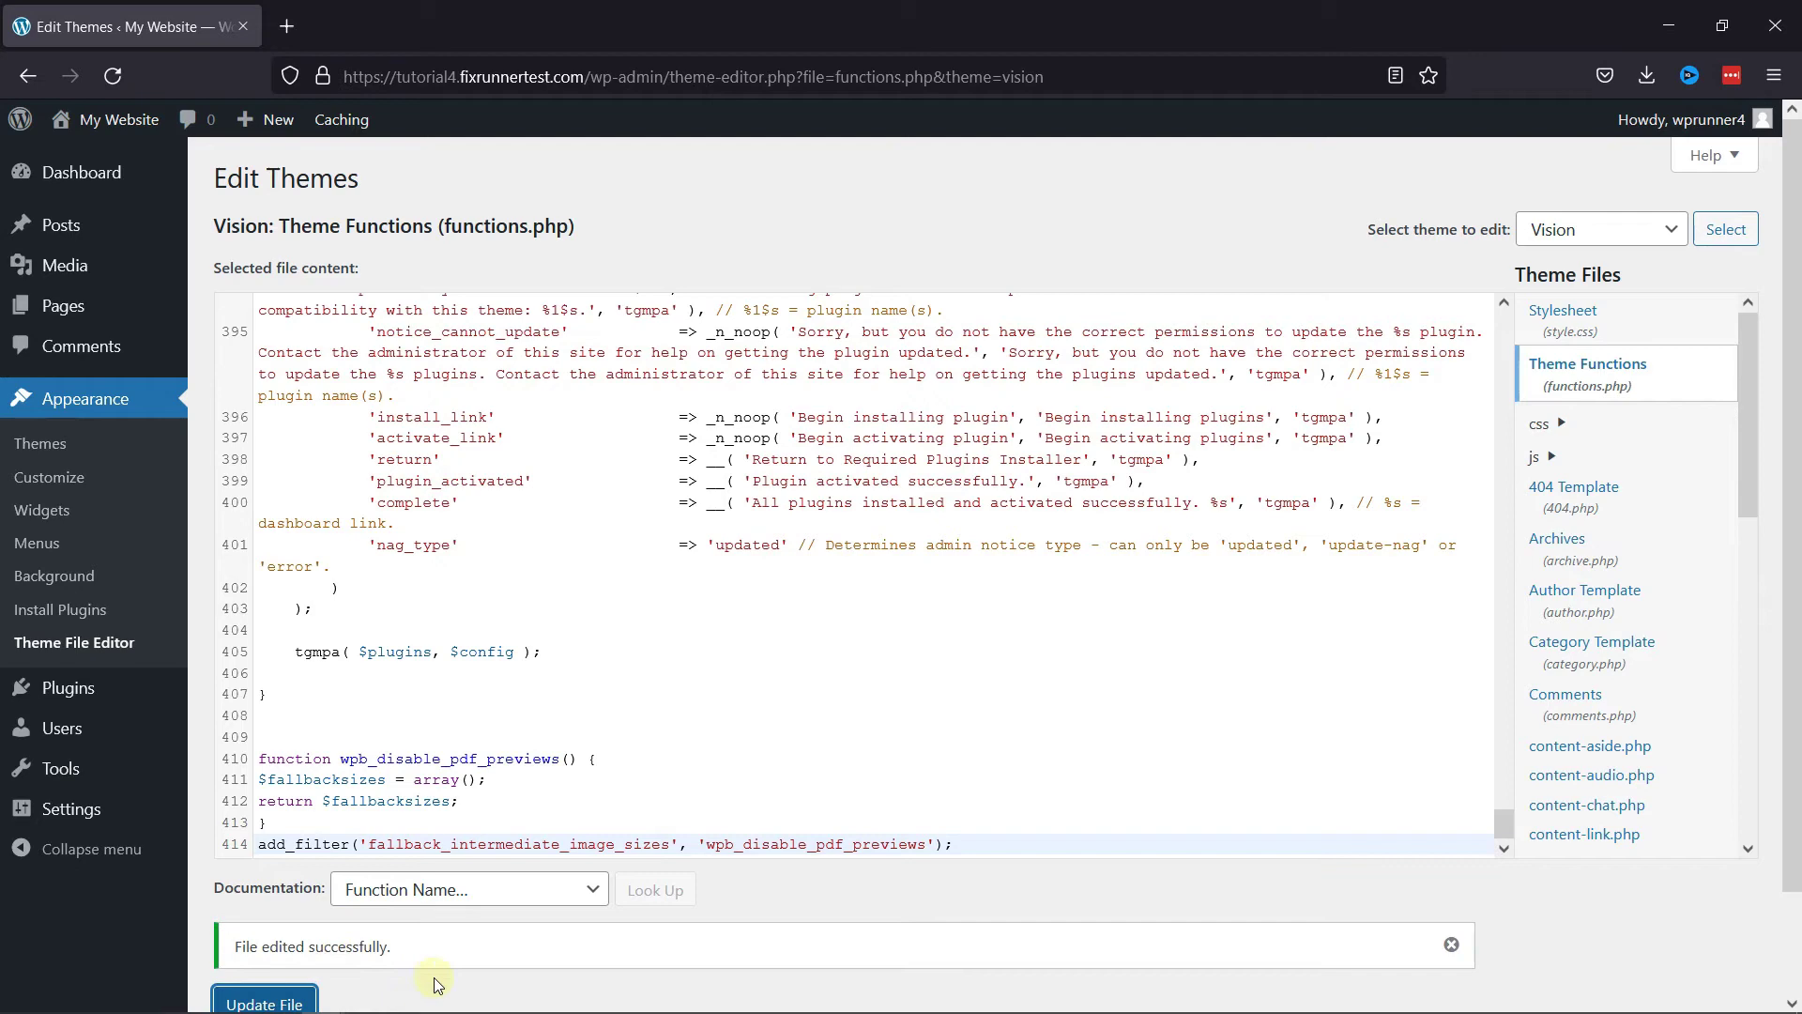
{"action": "mouse_move", "coordinate": [66, 267]}
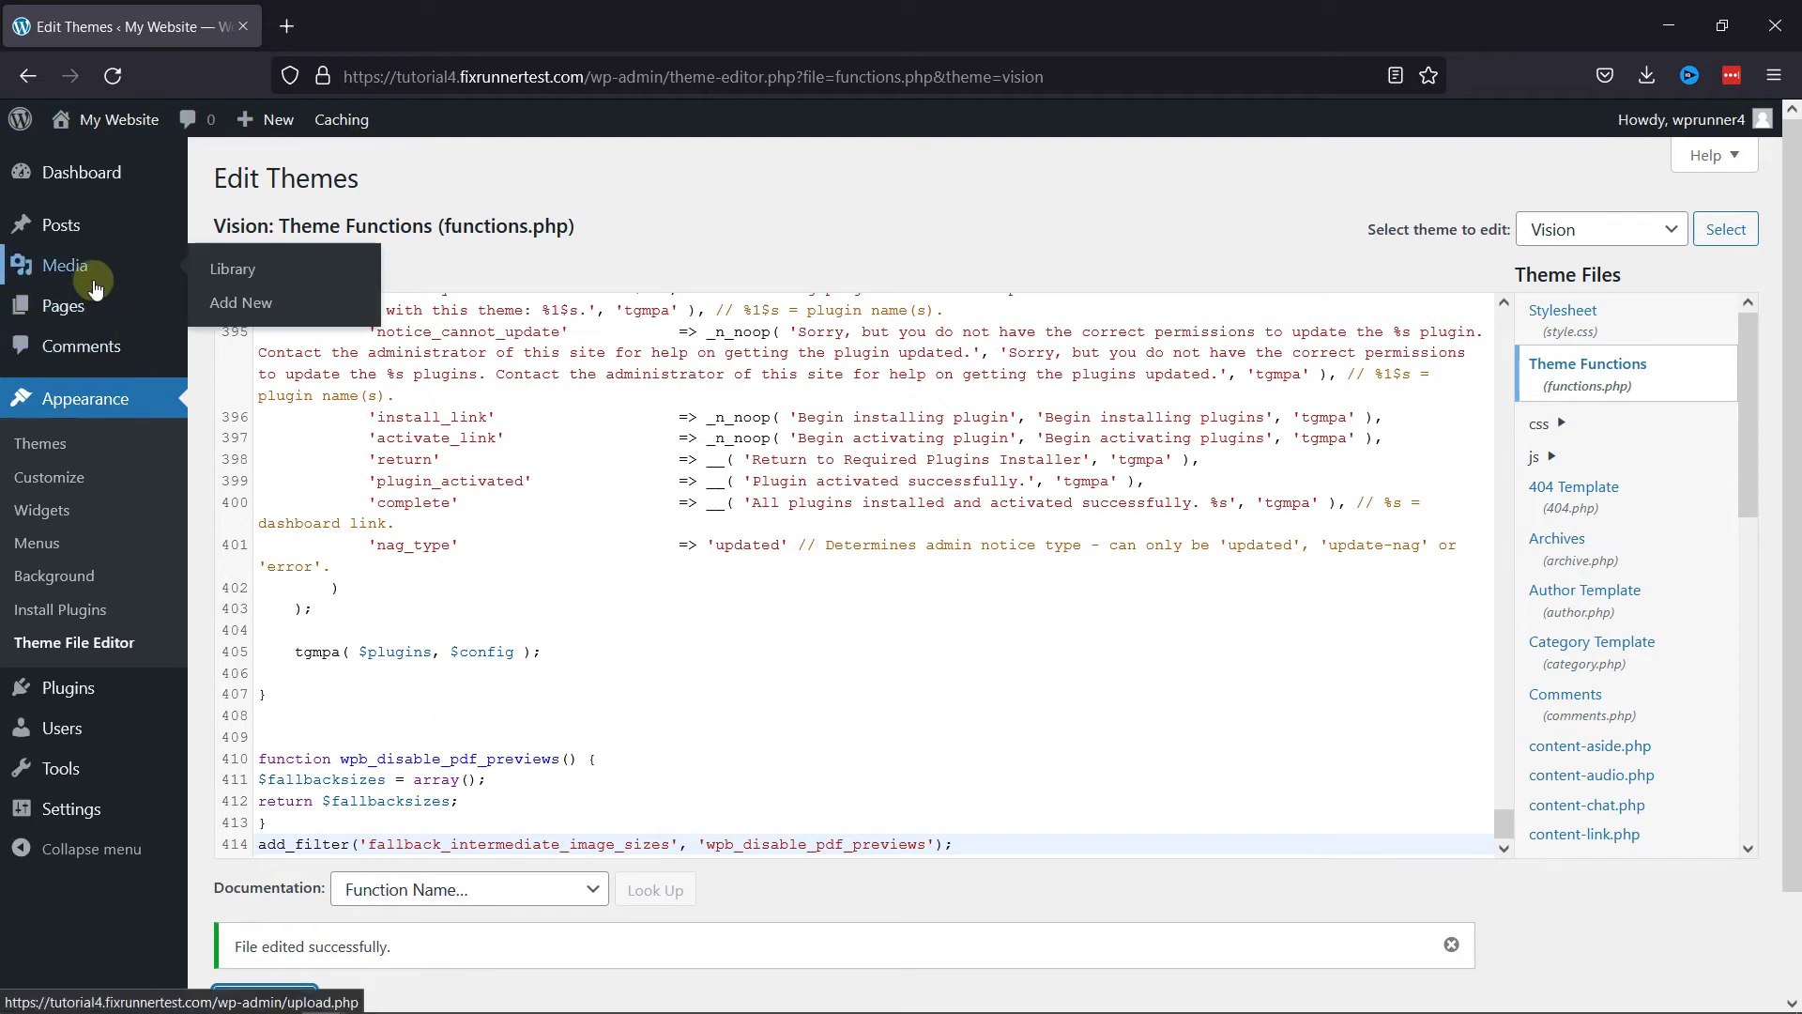
Re-upload Fixrunner.pdf from Downloads through Media > Add New
{"action": "left_click", "coordinate": [239, 299]}
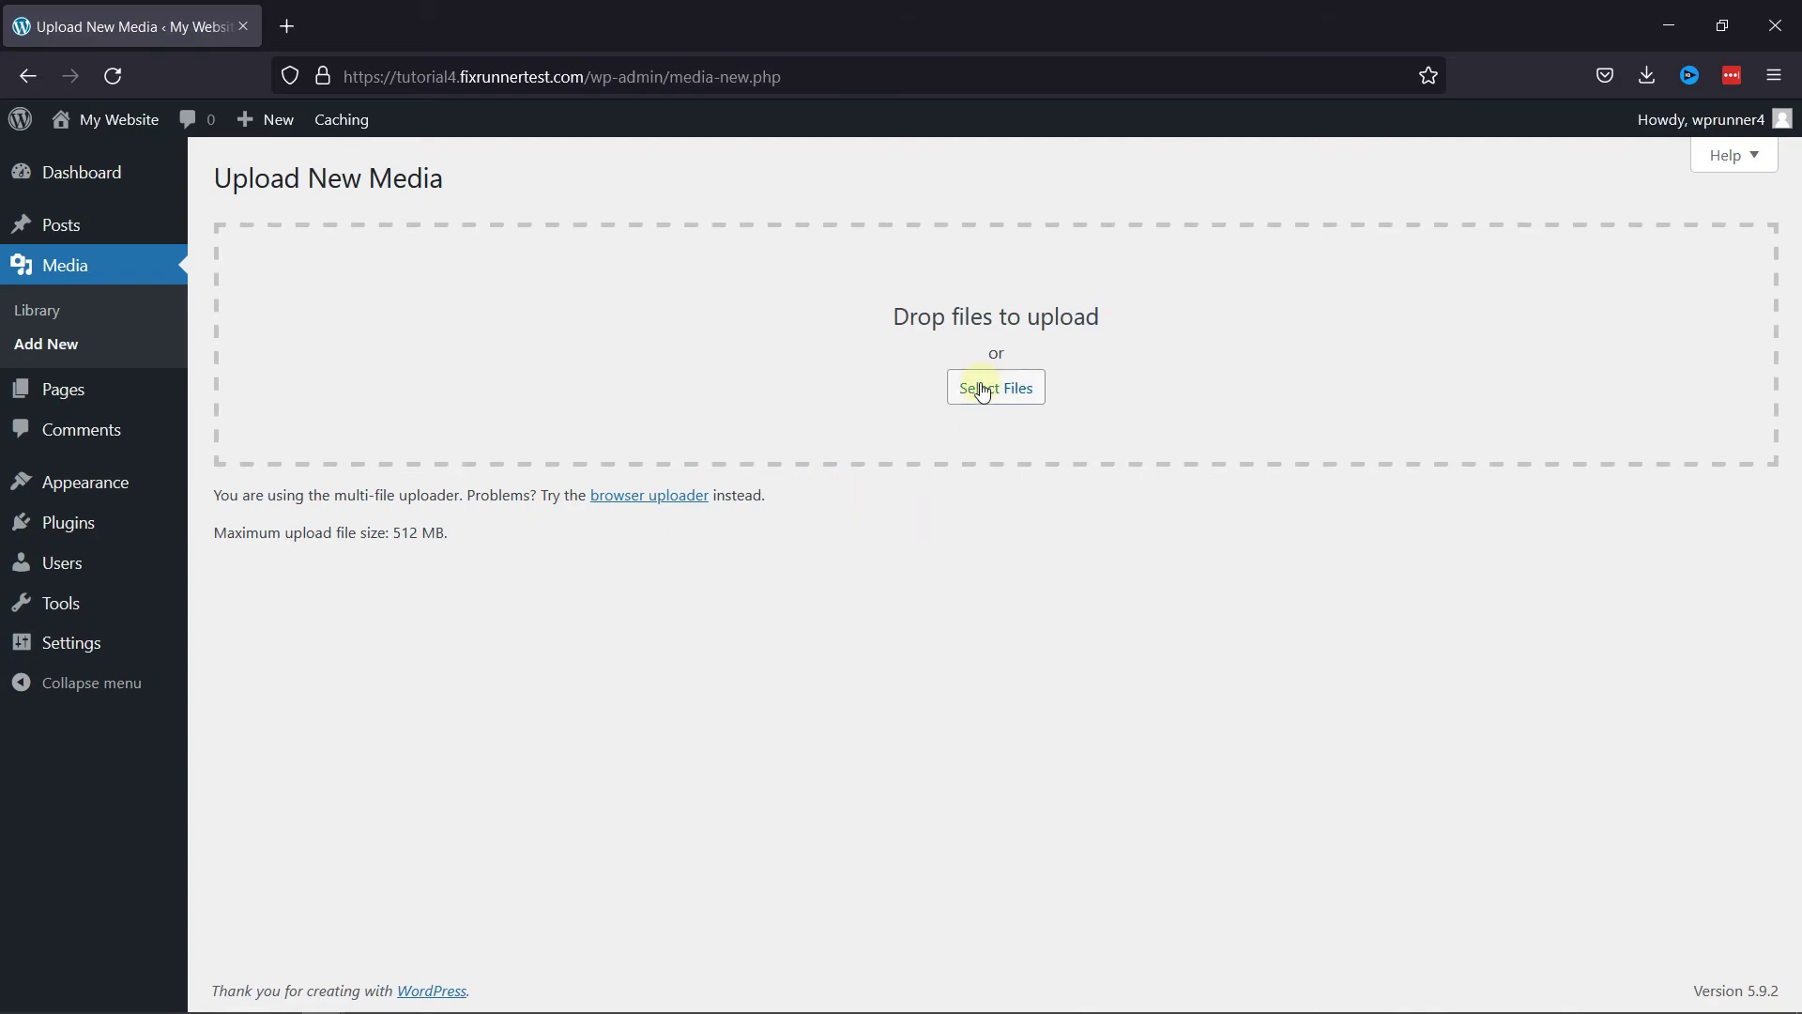
{"action": "left_click", "coordinate": [995, 386]}
{"action": "scroll", "coordinate": [1386, 651], "scroll_direction": "down", "scroll_amount": 5}
{"action": "scroll", "coordinate": [1388, 652], "scroll_direction": "down", "scroll_amount": 2}
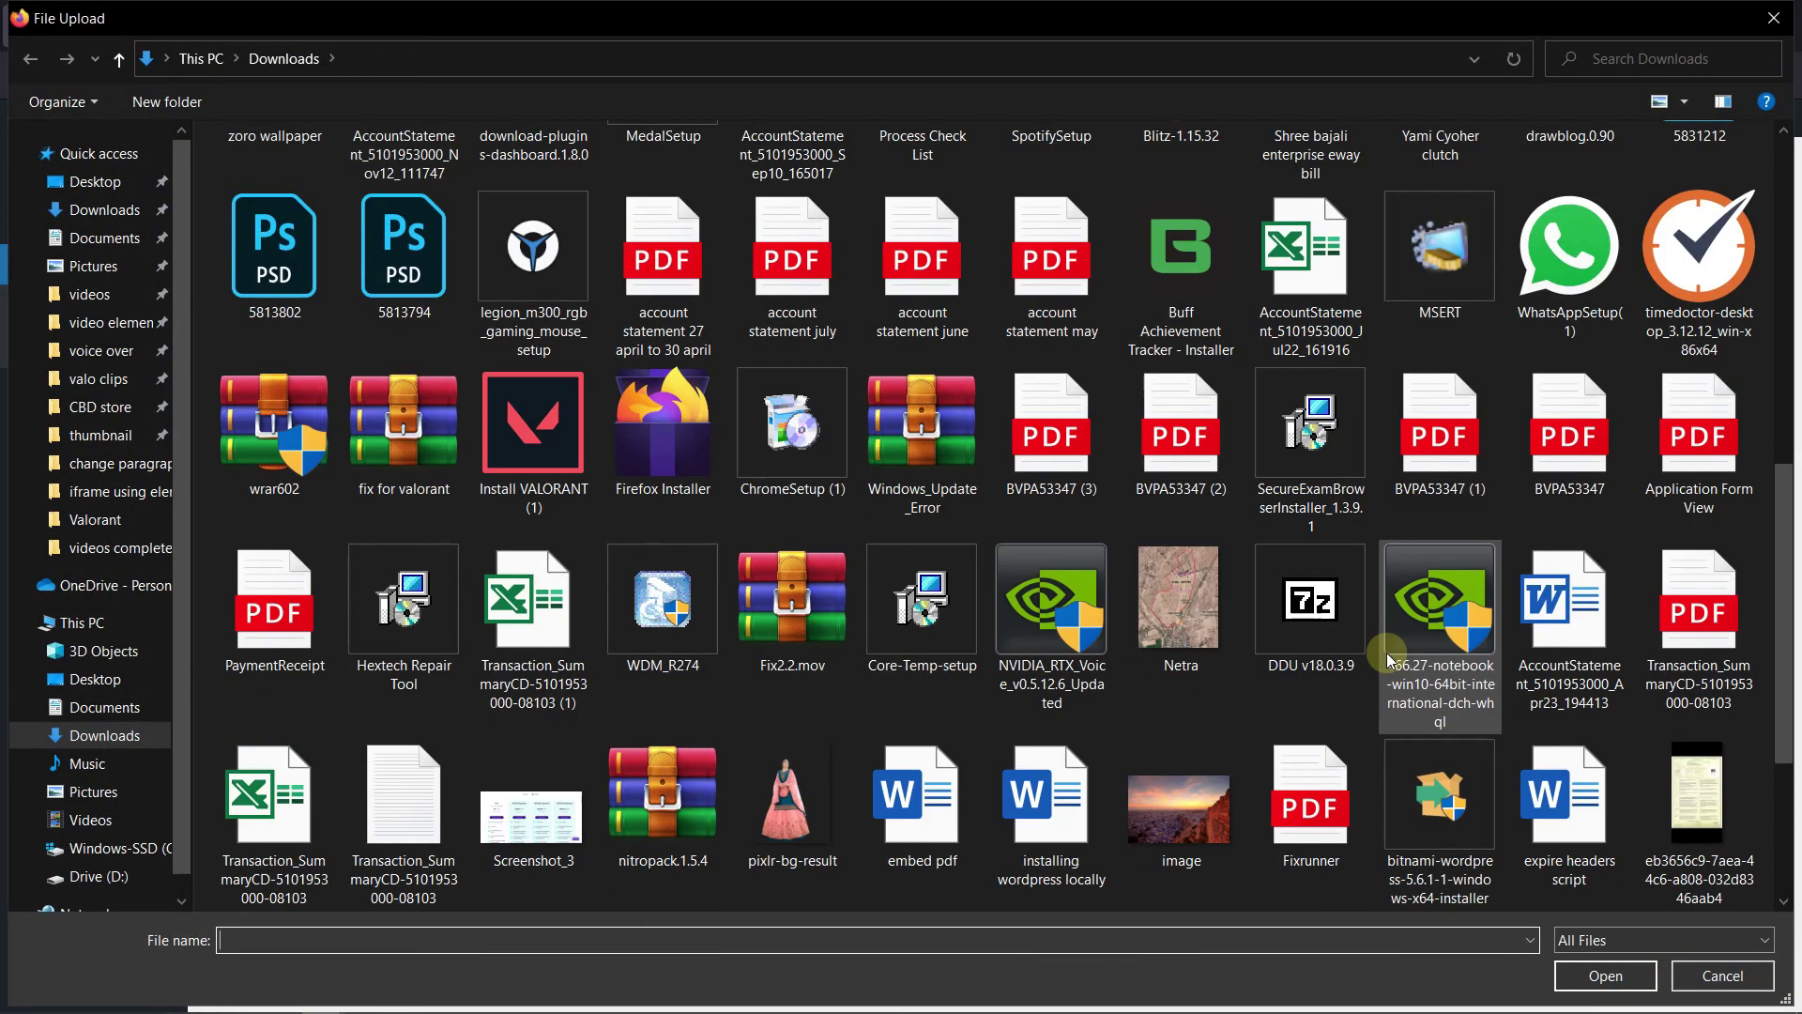
{"action": "double_click", "coordinate": [1309, 809]}
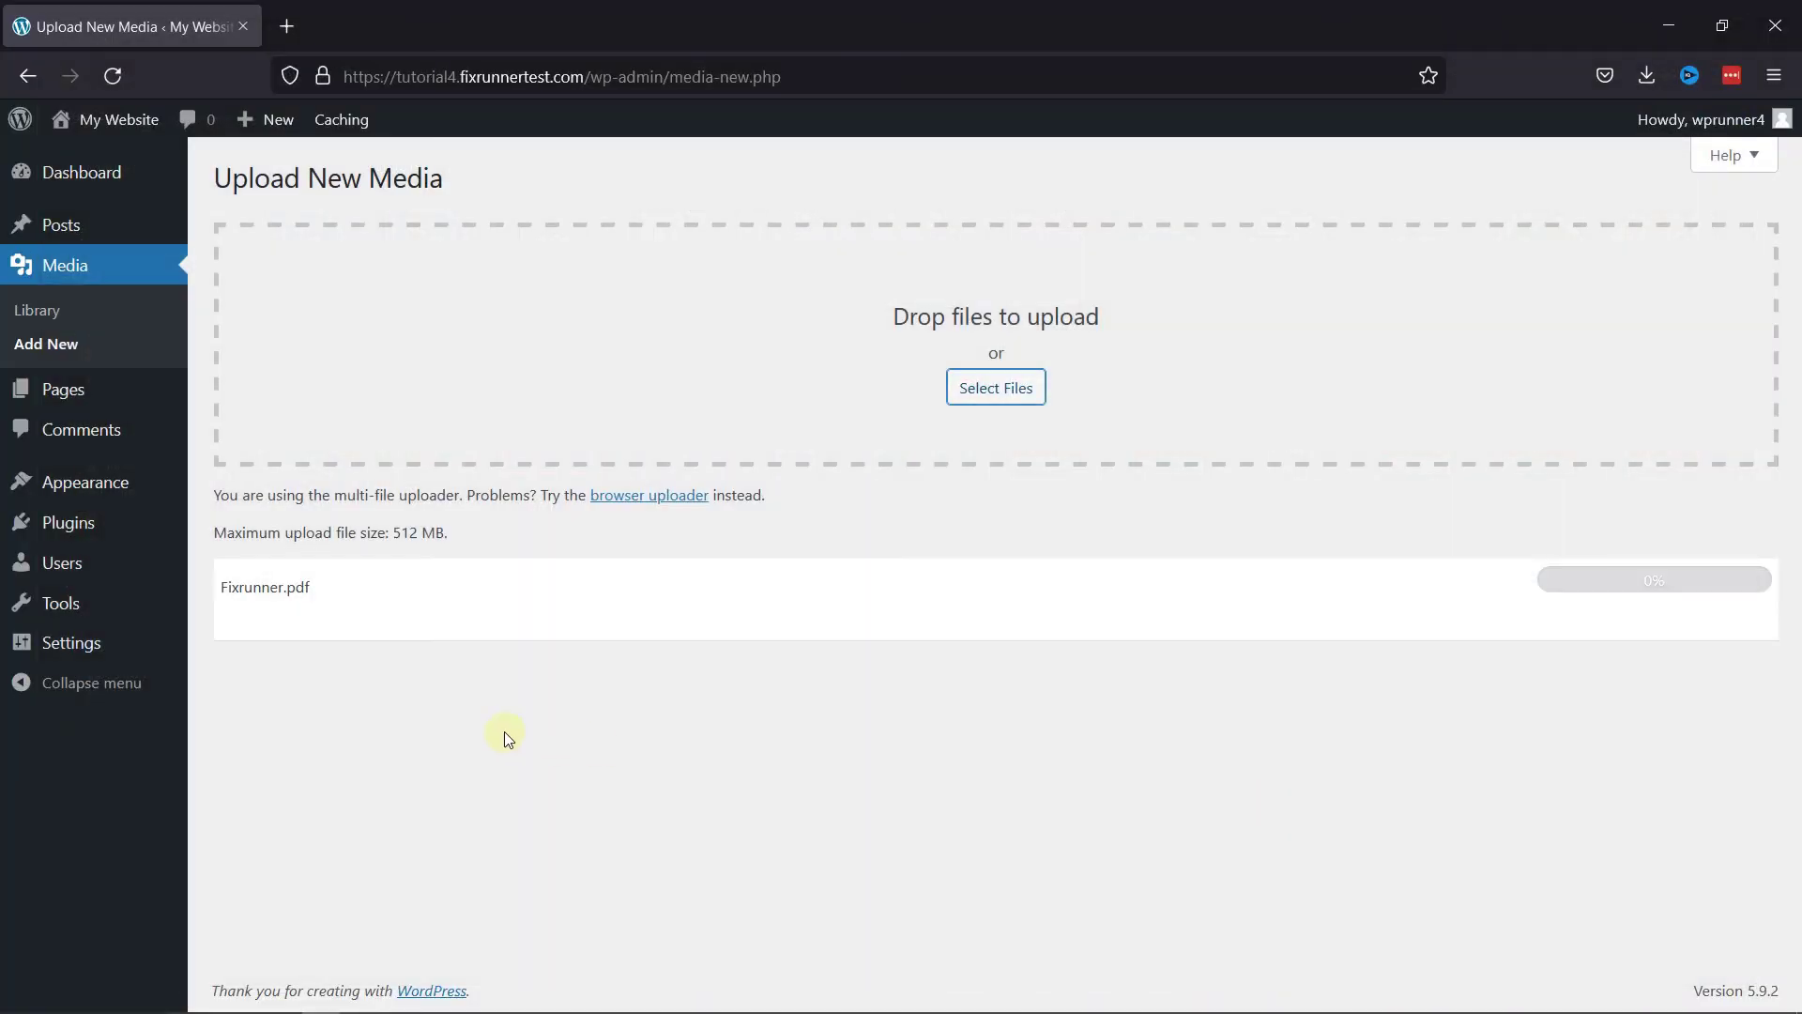